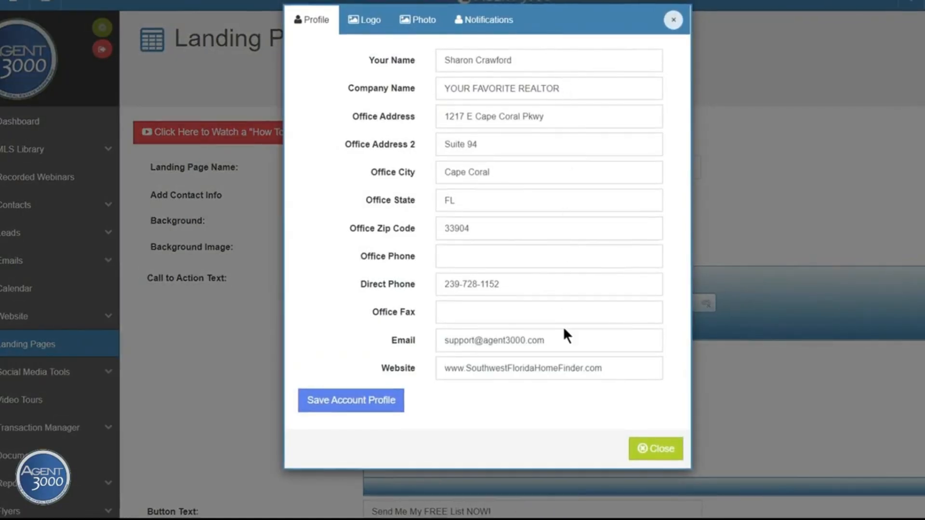
Review the account's logo and photo, then save the account profile and close it
click(363, 21)
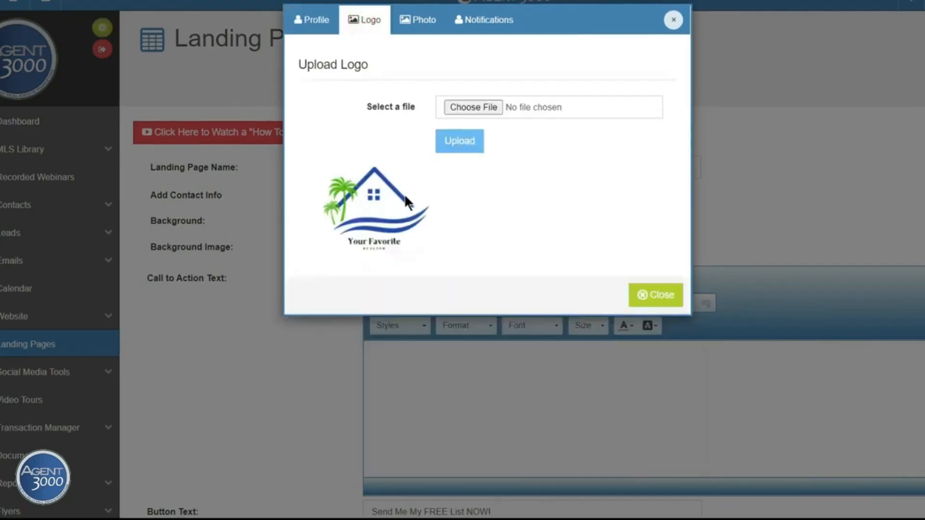
click(414, 22)
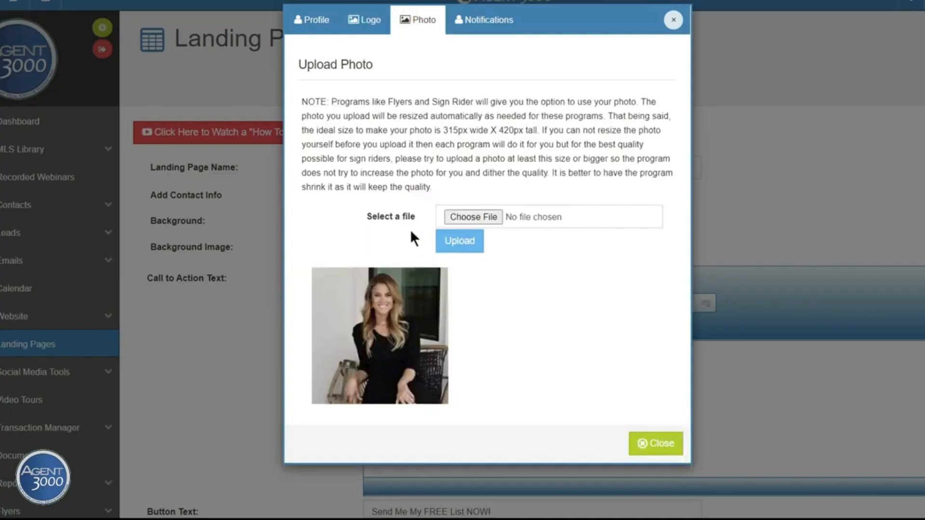
click(316, 20)
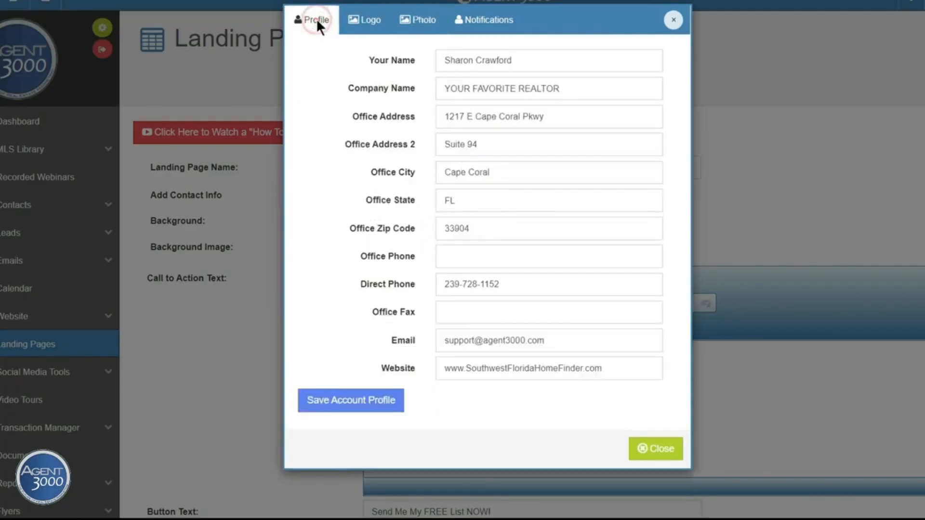
click(349, 404)
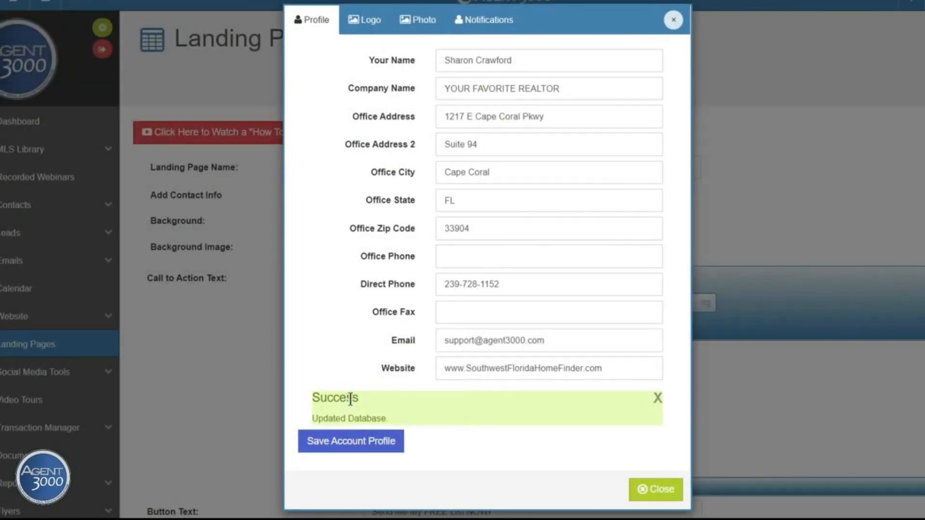
click(660, 495)
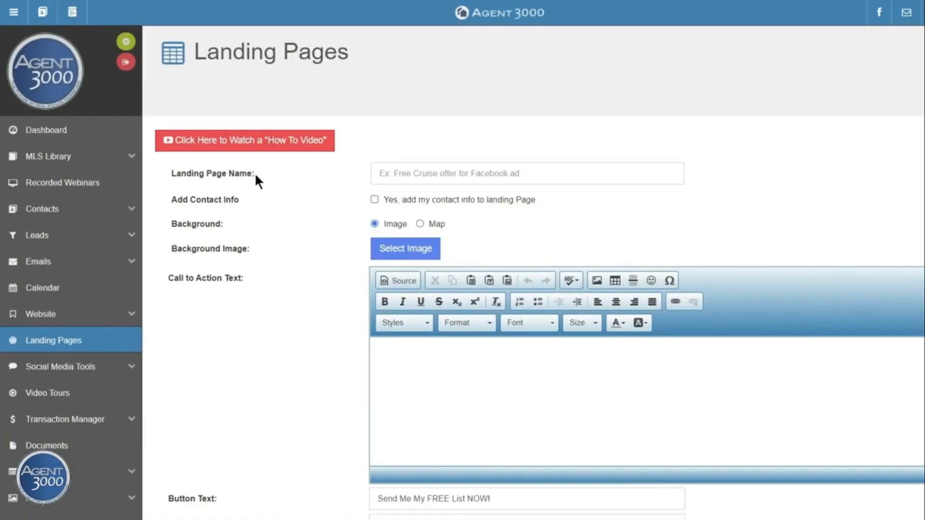
Enter 'Southwest Florida Pool Homes Under 500k' as the Landing Page Name
click(418, 172)
text(Southwest Florida Pool Homes Under 500k)
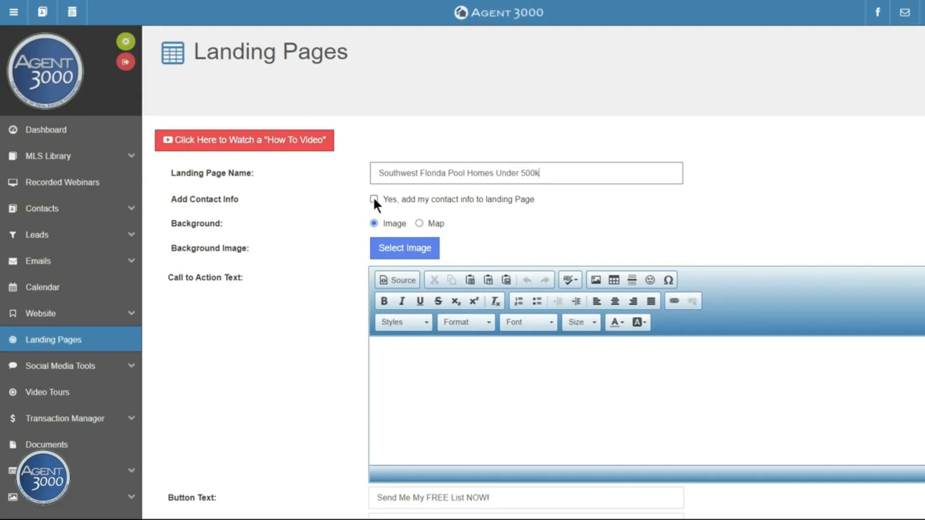
scroll(328, 225, down, 1)
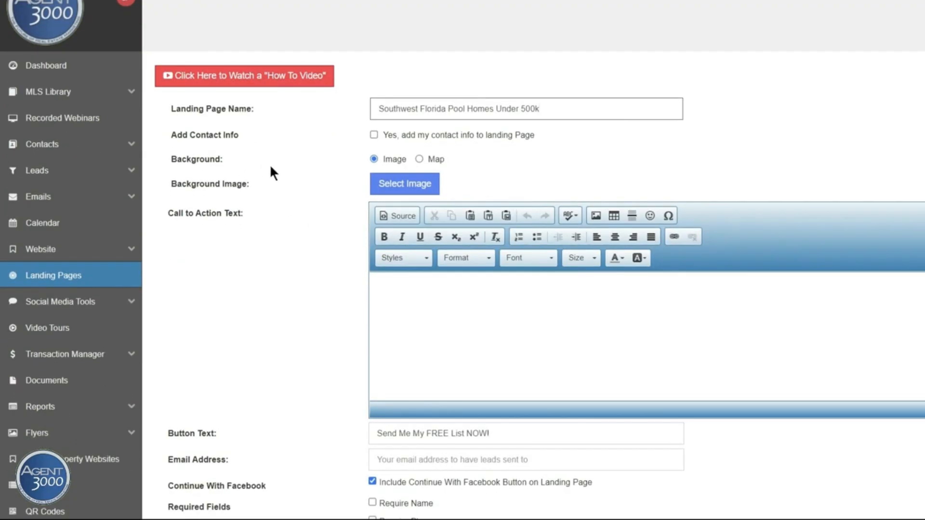
Open the background image gallery and browse through the available photos
click(403, 187)
scroll(466, 231, down, 4)
scroll(466, 231, down, 1)
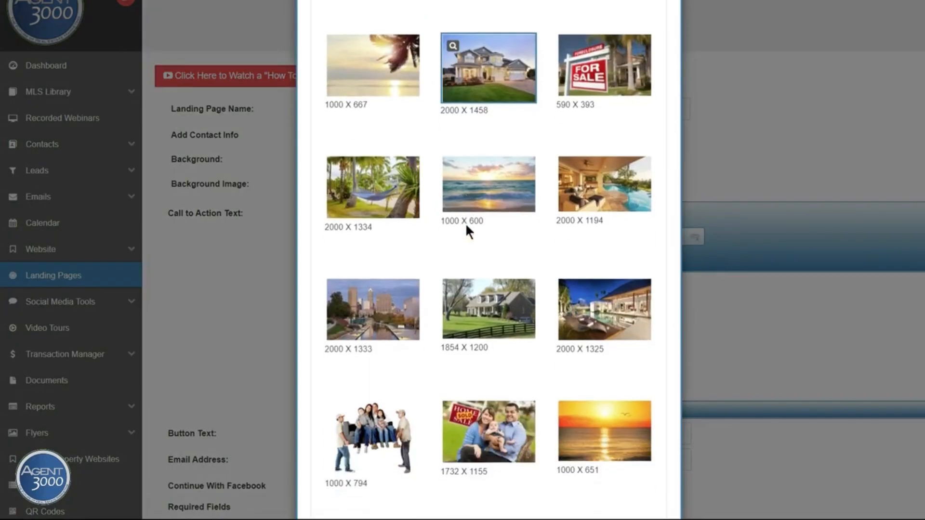
scroll(467, 232, down, 2)
scroll(467, 231, down, 8)
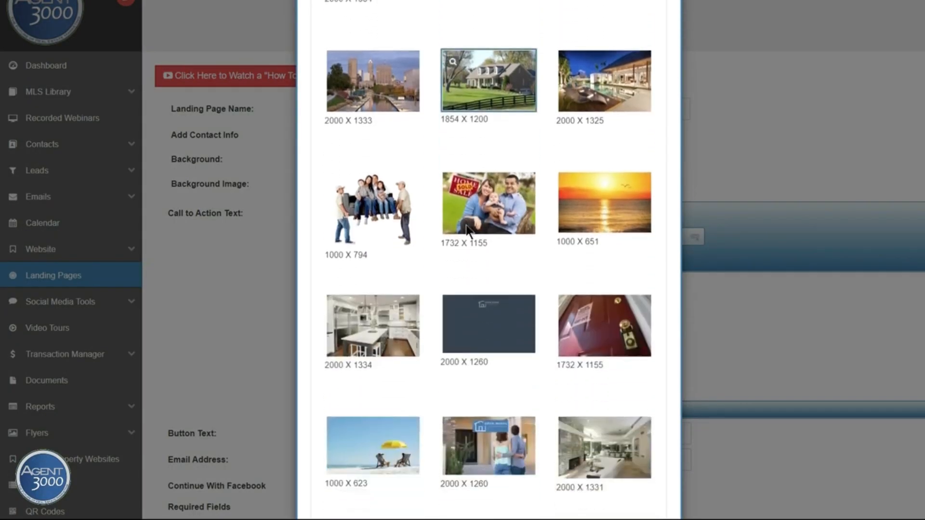
scroll(467, 227, down, 6)
scroll(464, 223, down, 2)
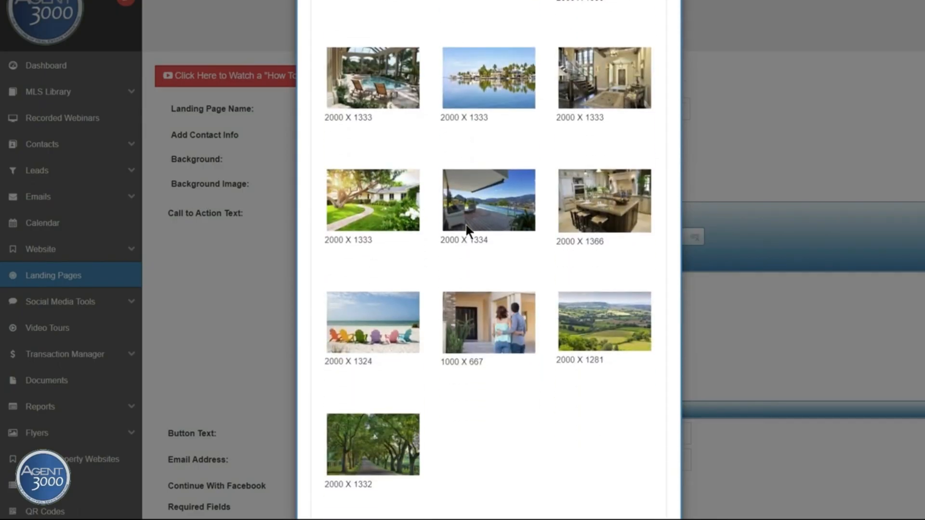
scroll(466, 224, down, 2)
scroll(465, 223, up, 10)
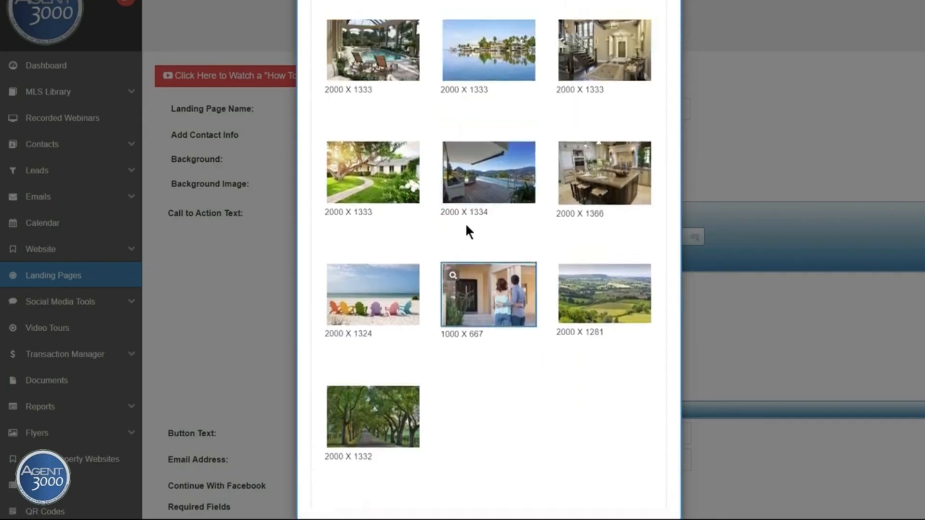
scroll(465, 225, up, 8)
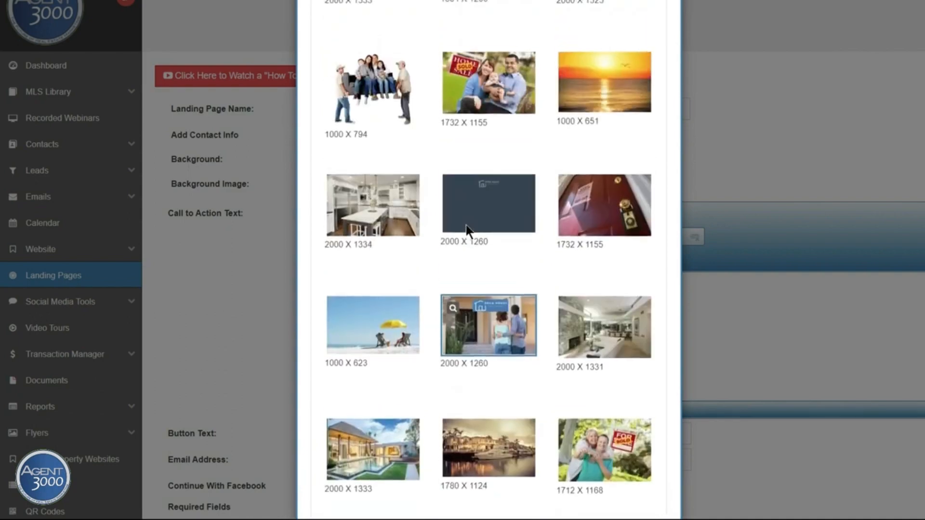
scroll(467, 227, up, 1)
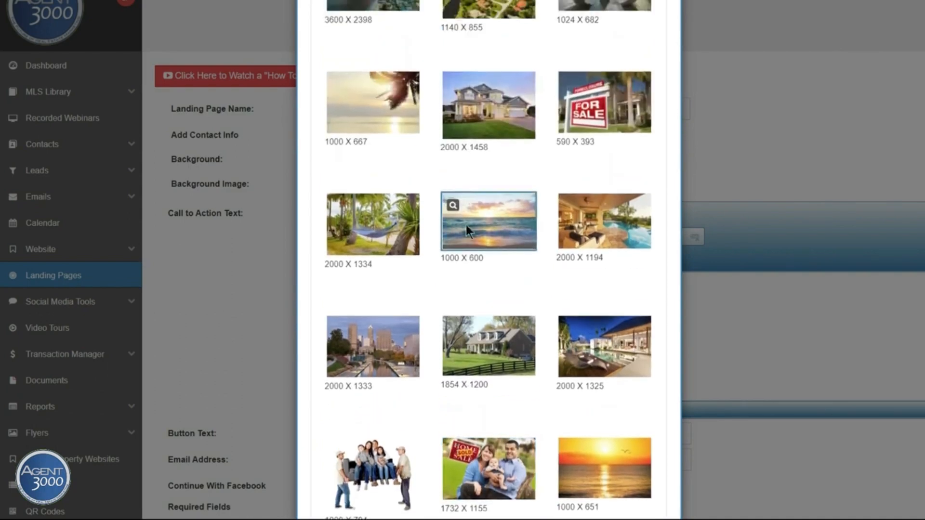
Pick the 2000 X 1194 pool-side living room photo as the background image
click(597, 236)
scroll(507, 270, down, 2)
scroll(508, 270, down, 15)
scroll(508, 270, down, 7)
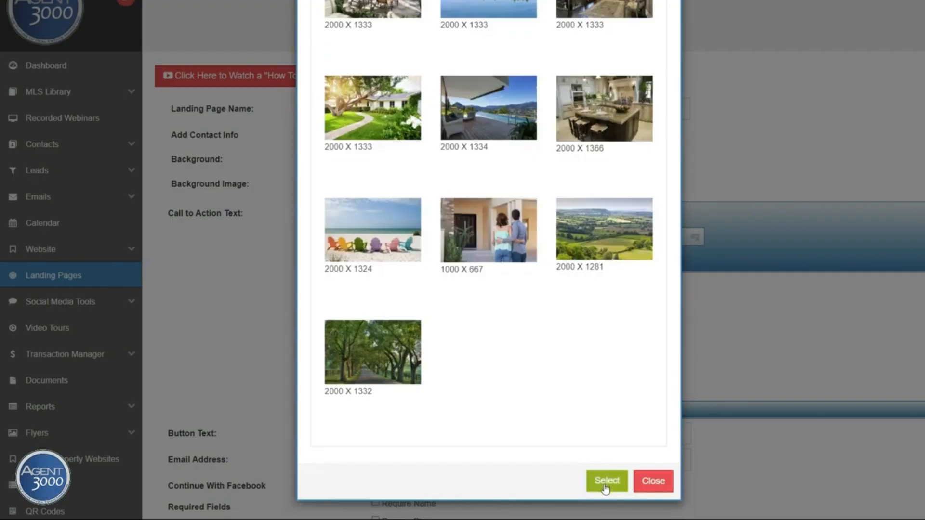
click(605, 480)
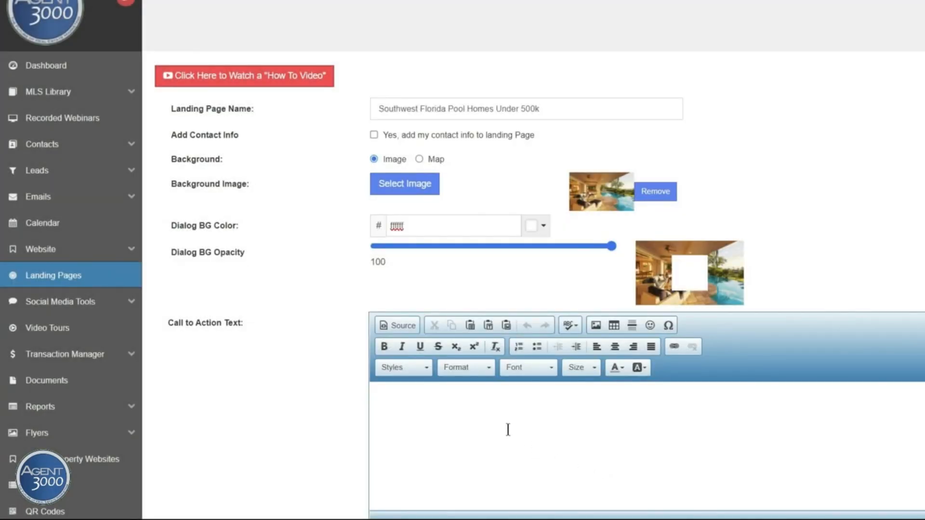
Try the Map background, revert to Image, and check the dialog colour choices without changing them
click(418, 159)
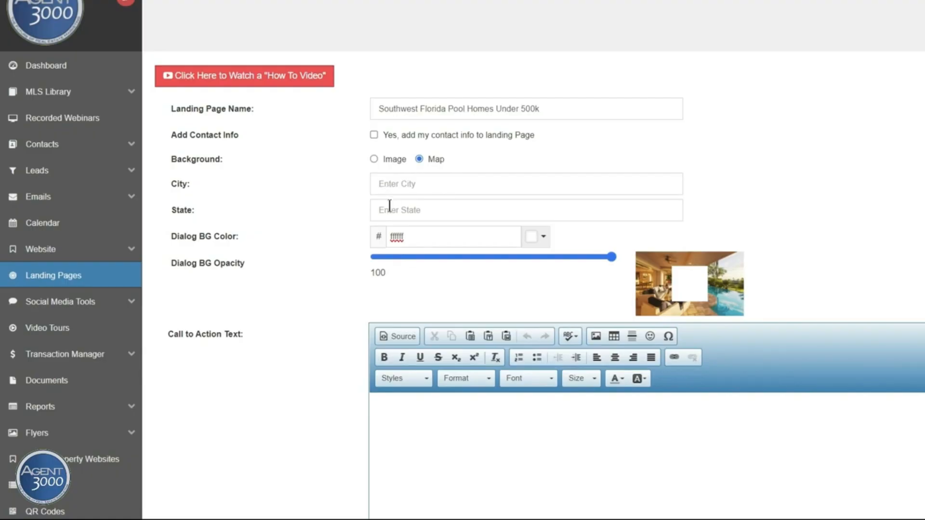
click(374, 159)
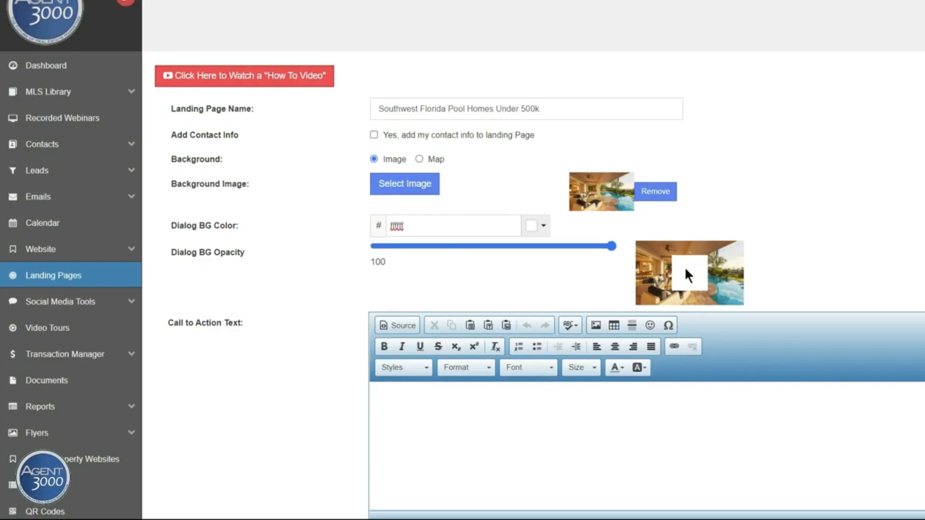
click(543, 227)
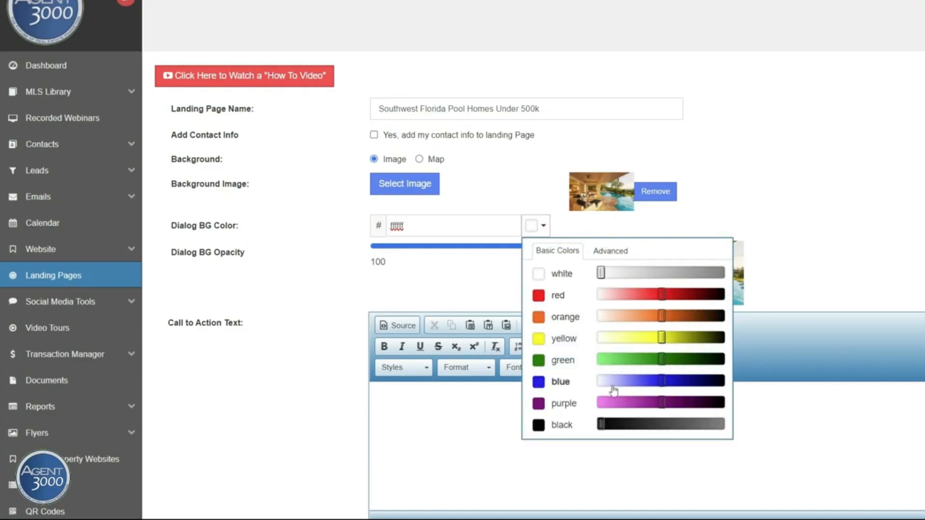
click(697, 216)
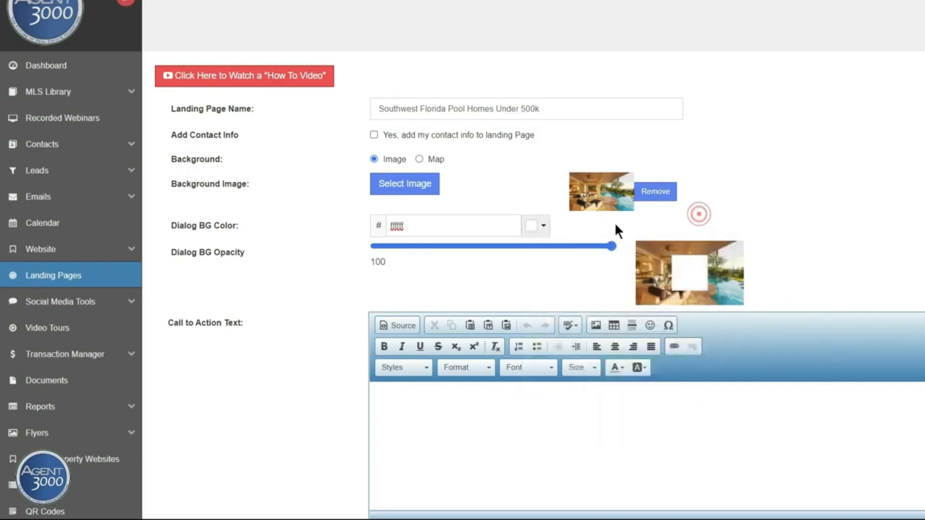
click(434, 228)
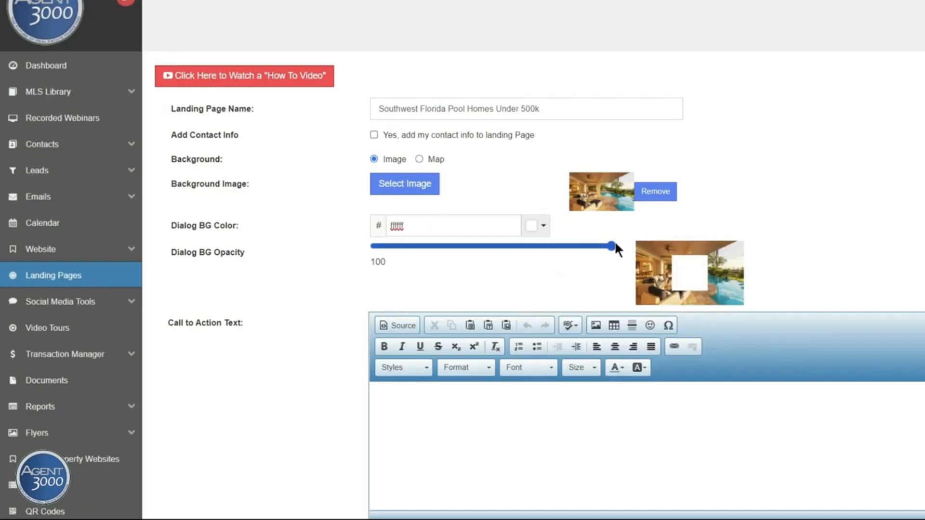
Lower the dialog background opacity from 100 to 69
drag(596, 246, 542, 247)
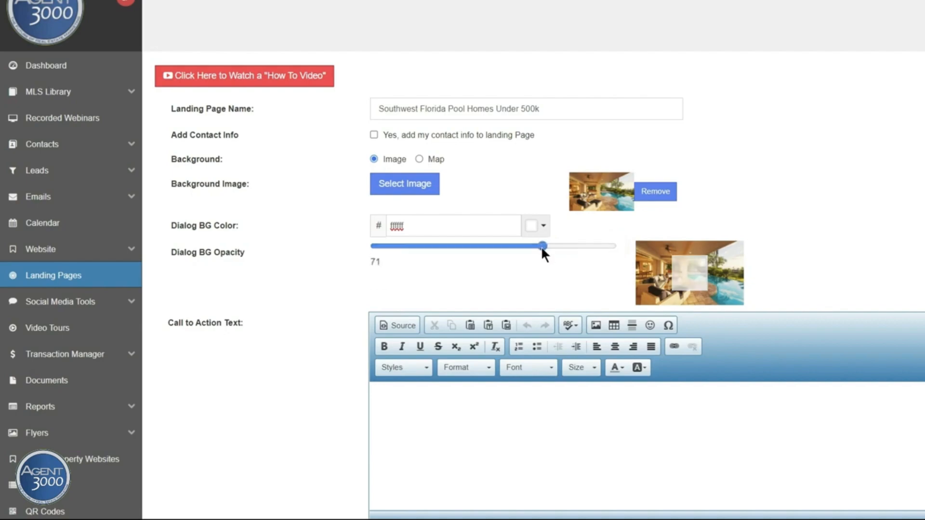
drag(531, 246, 537, 245)
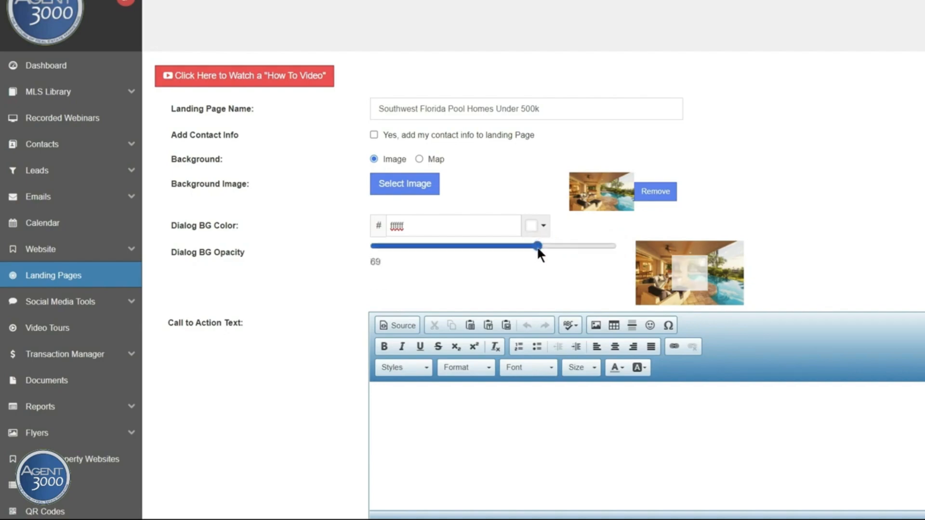
scroll(189, 211, down, 3)
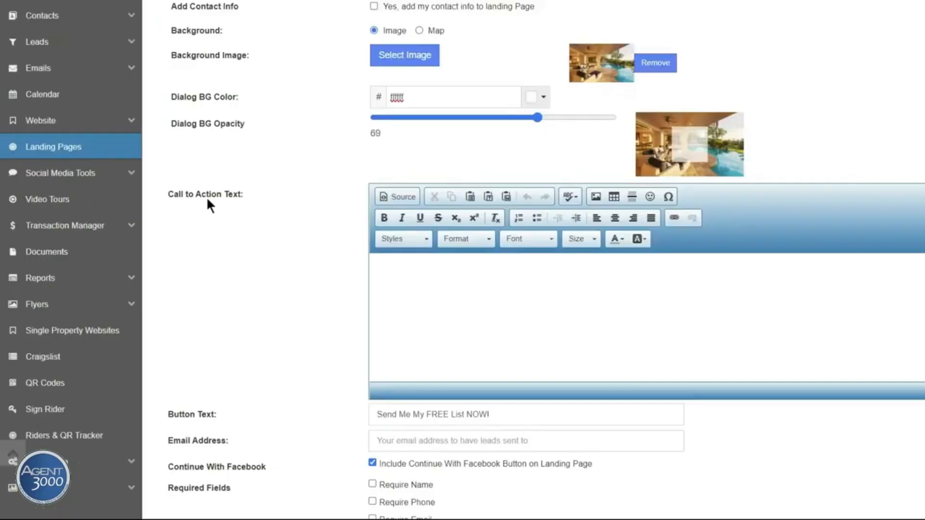
Write 'INSTANTLY VIEW SW FL' and 'POOL HOMES UNDER $500K' as two call-to-action lines, then select them
click(399, 262)
scroll(341, 209, down, 1)
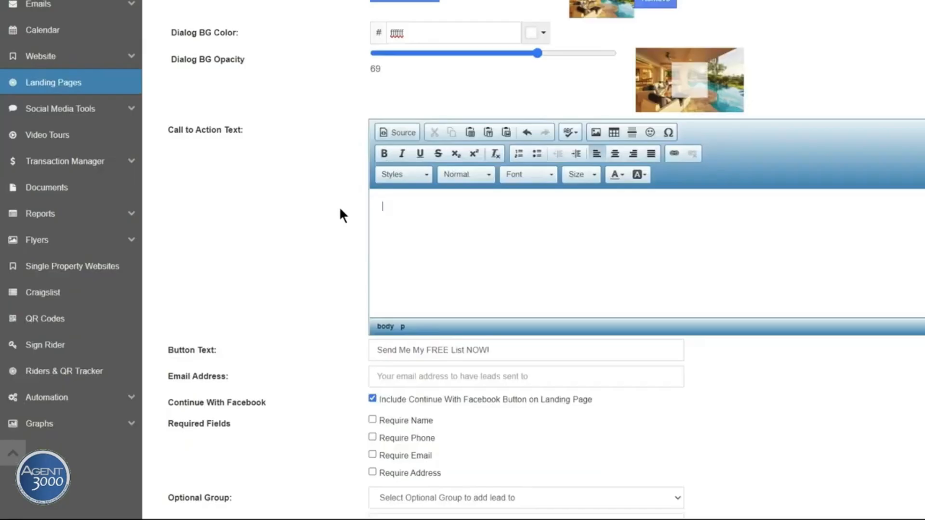
text(INSTANTLY VIEW S)
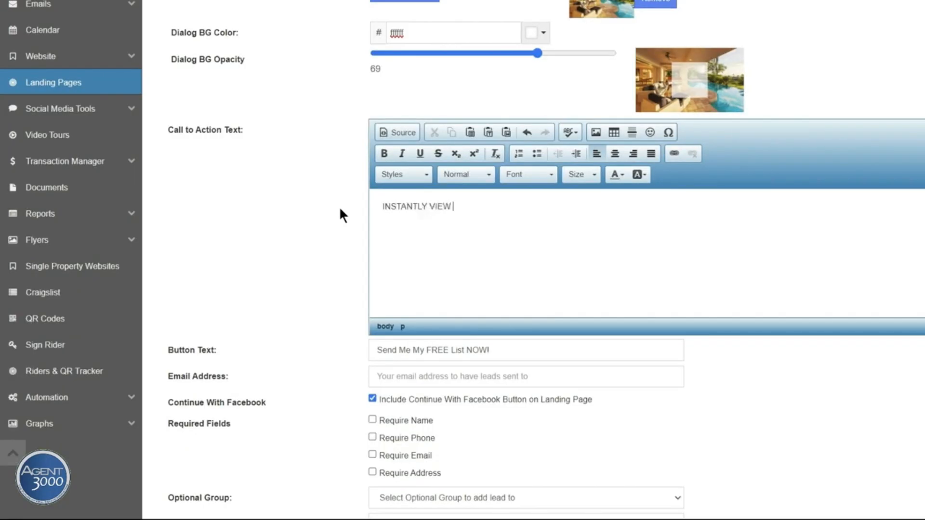
text(W FL)
key(Return)
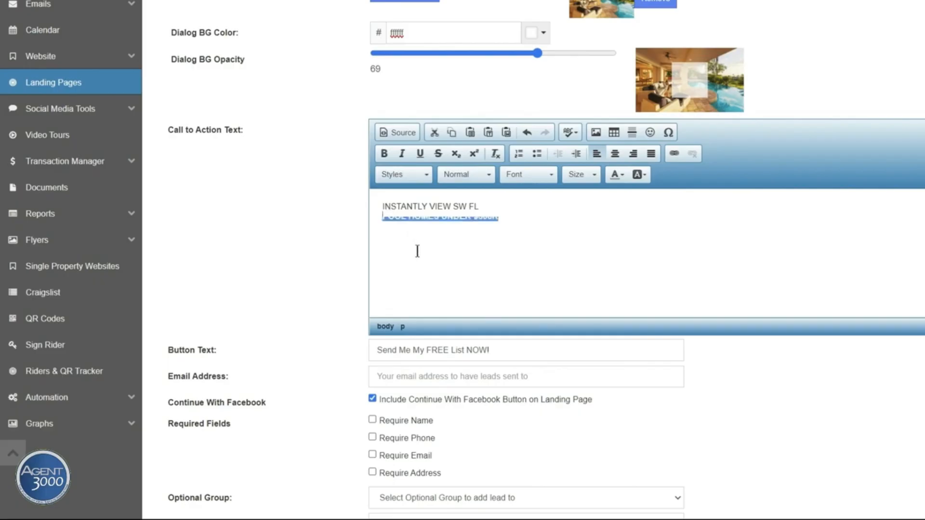
click(384, 154)
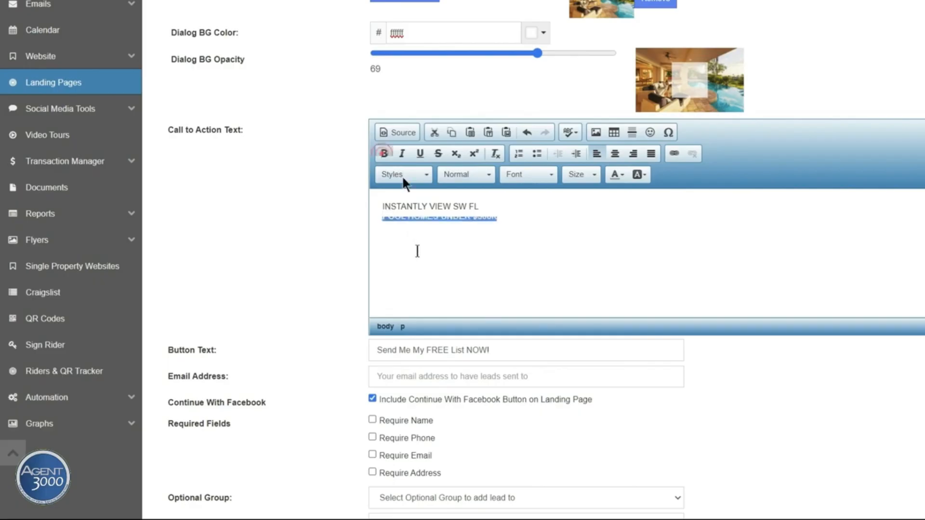
click(497, 234)
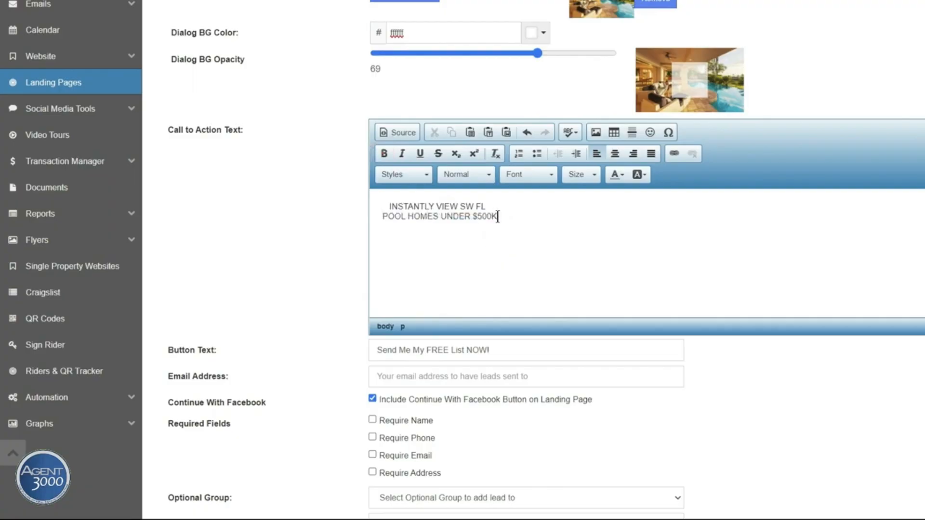
drag(497, 216, 378, 202)
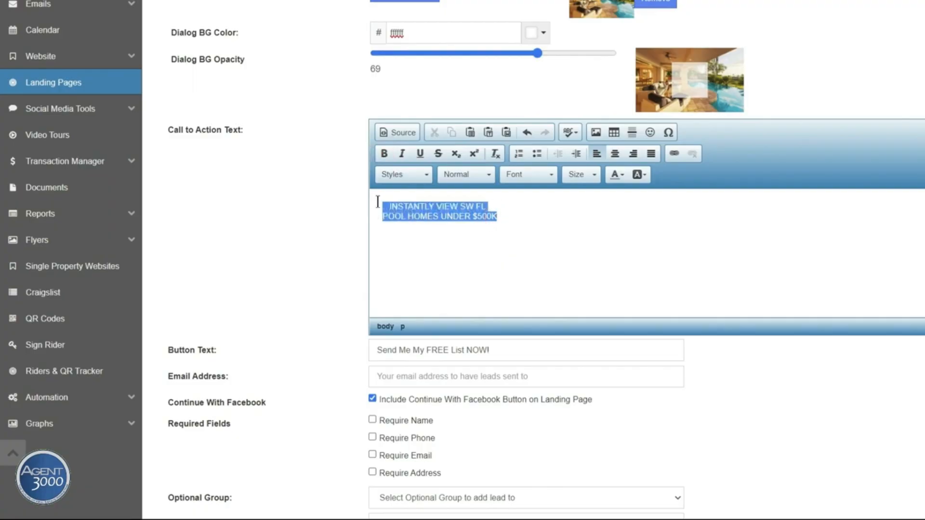
Make the call-to-action text bold and colour it dark blue #0000cc
click(385, 155)
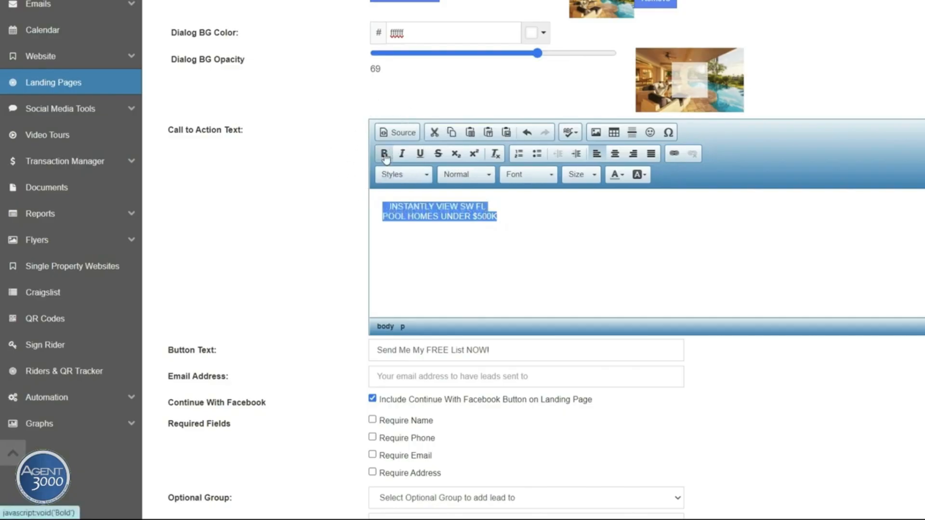
click(386, 203)
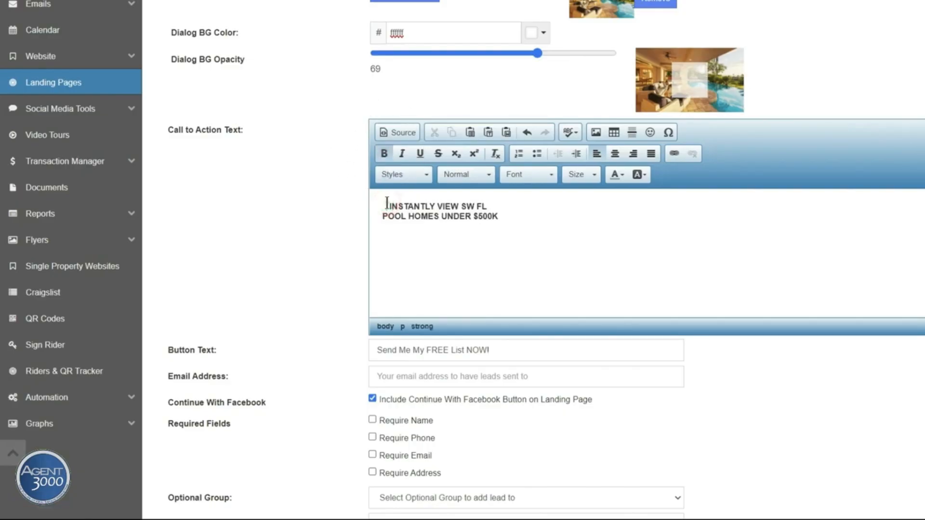
drag(386, 203, 505, 219)
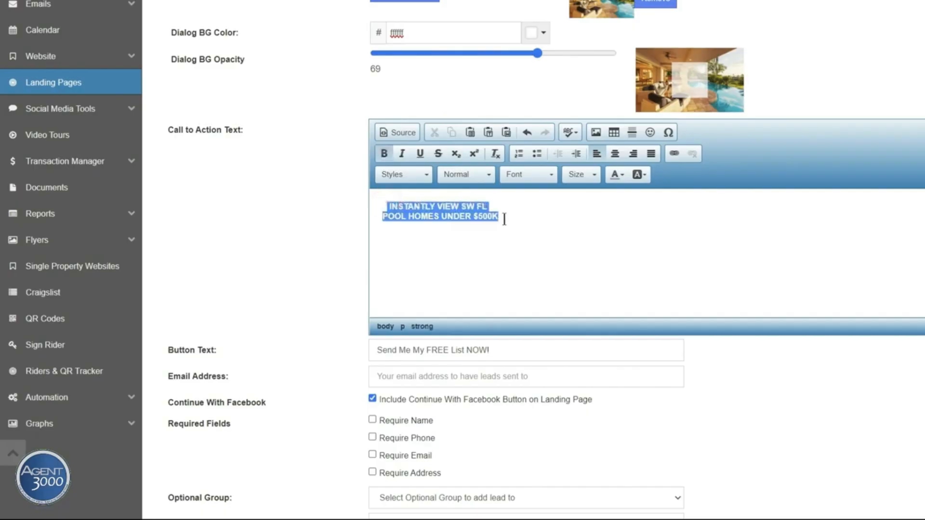
click(621, 179)
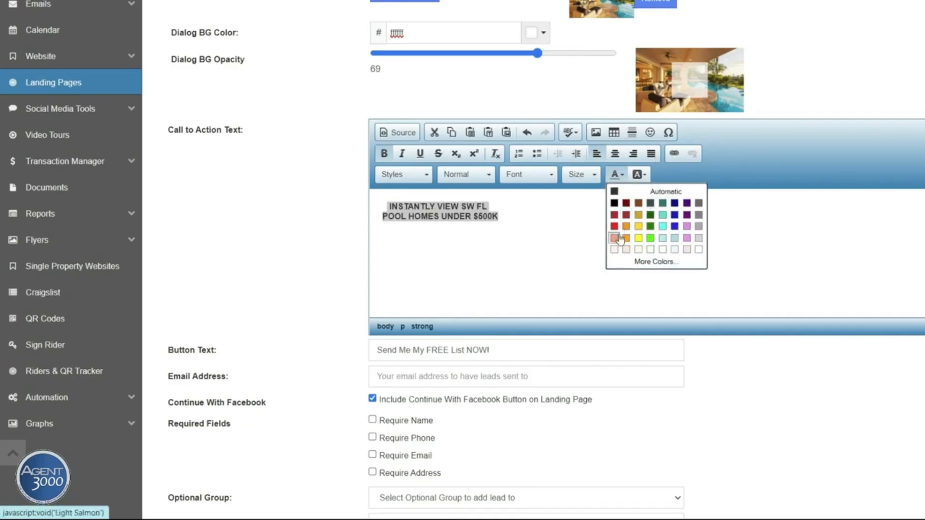
click(646, 262)
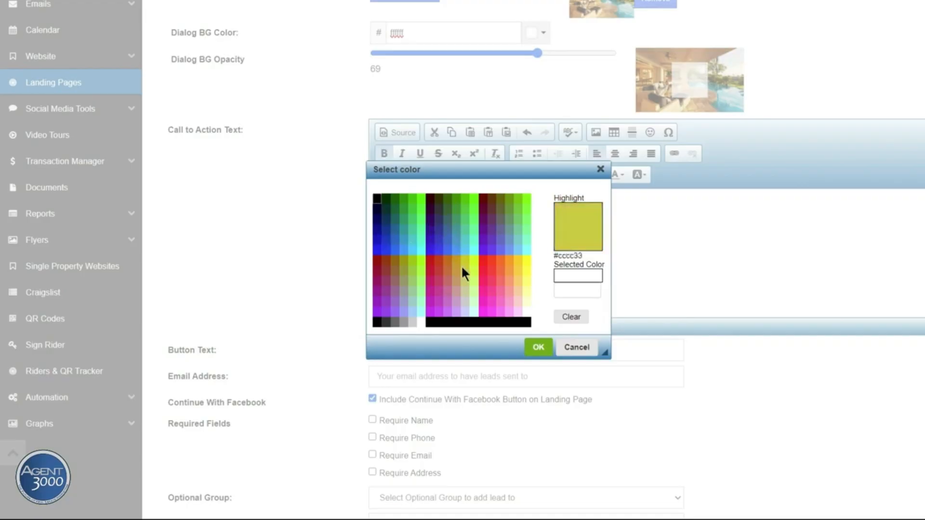
click(565, 291)
click(565, 290)
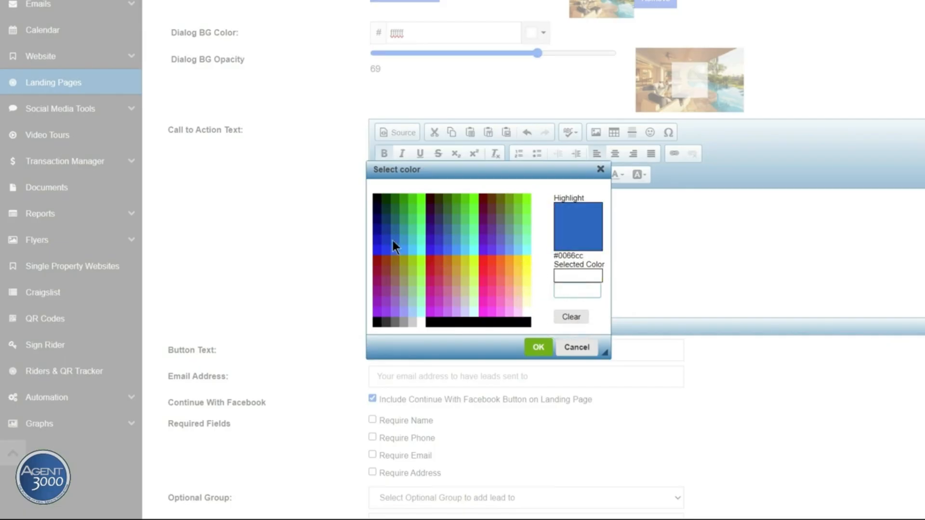
click(379, 236)
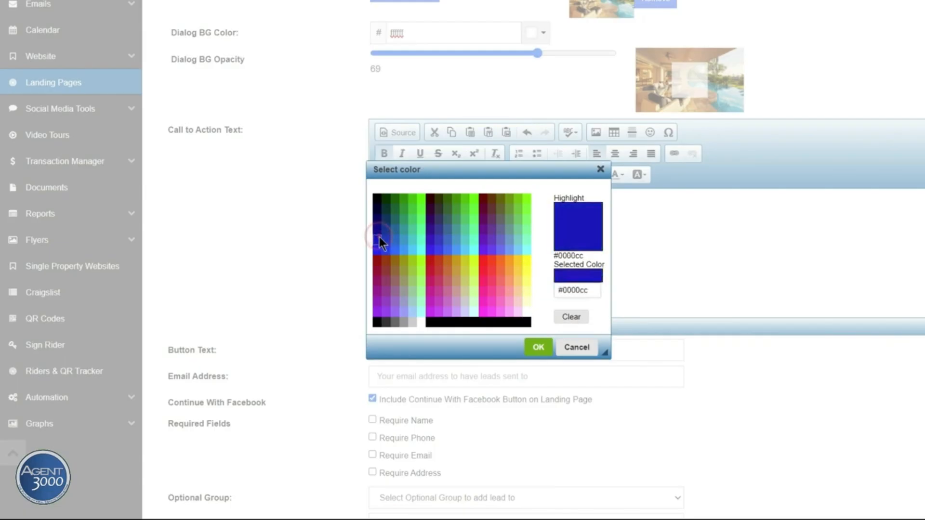
click(551, 349)
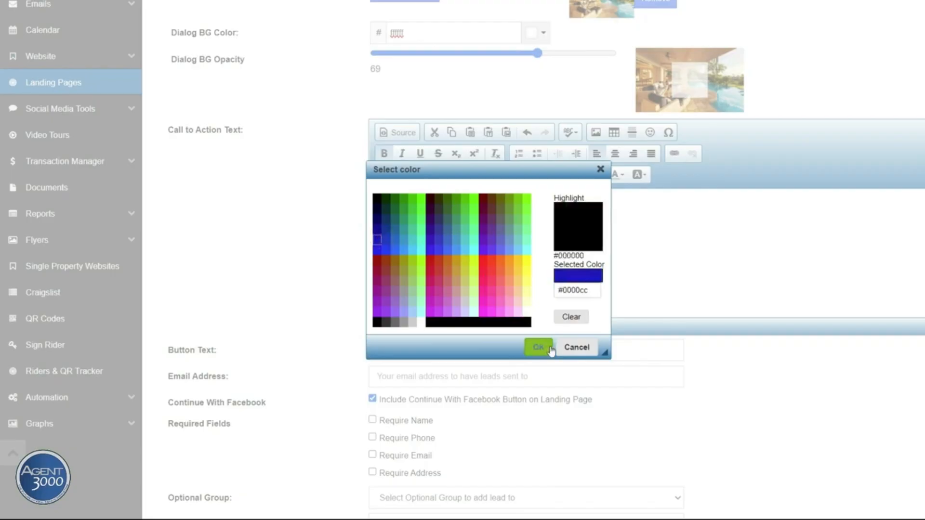
click(546, 350)
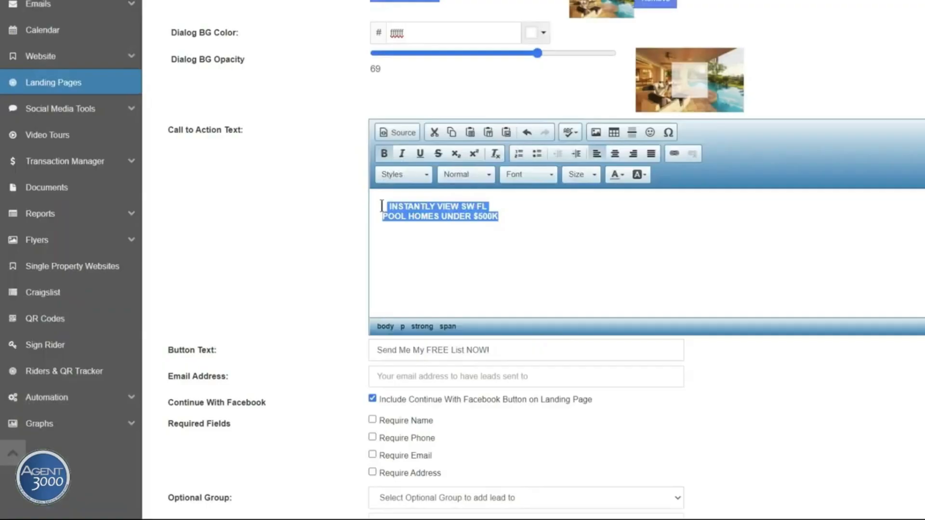
Set the call-to-action heading to font size 20
click(595, 180)
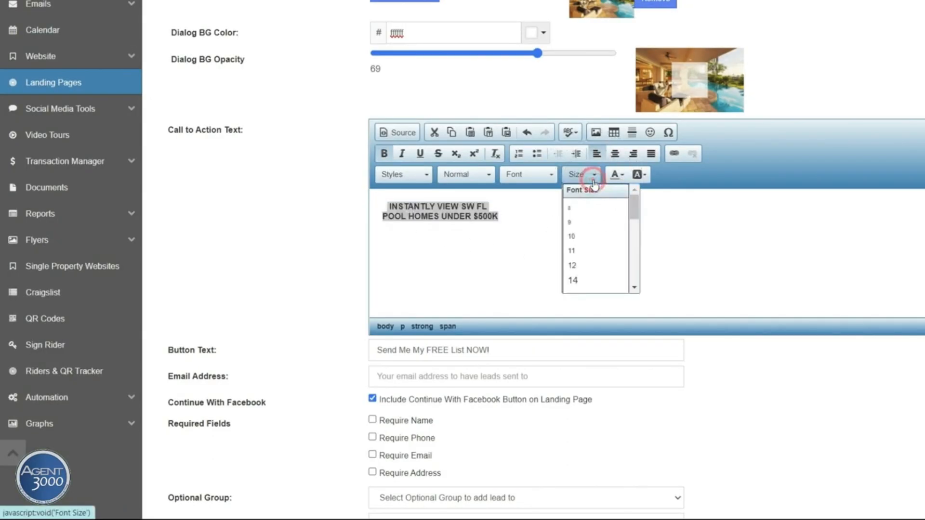
drag(633, 206, 635, 225)
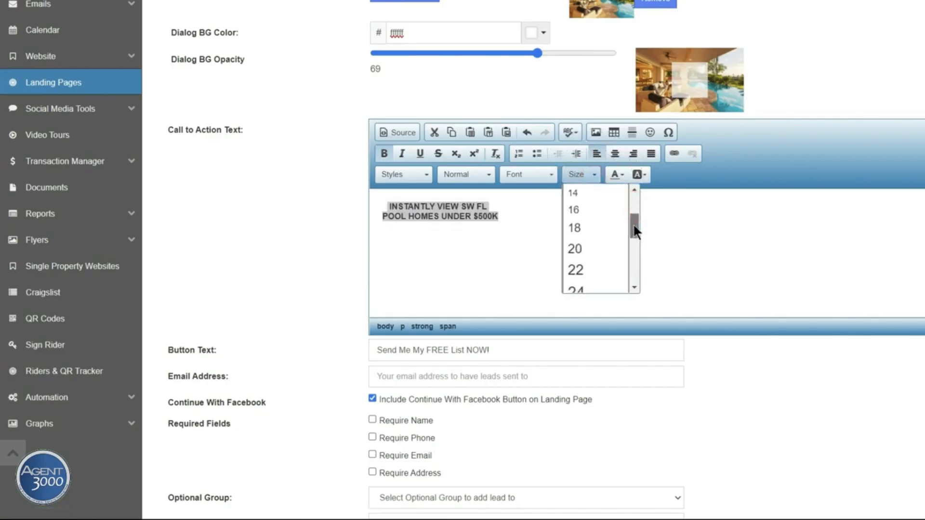
click(576, 247)
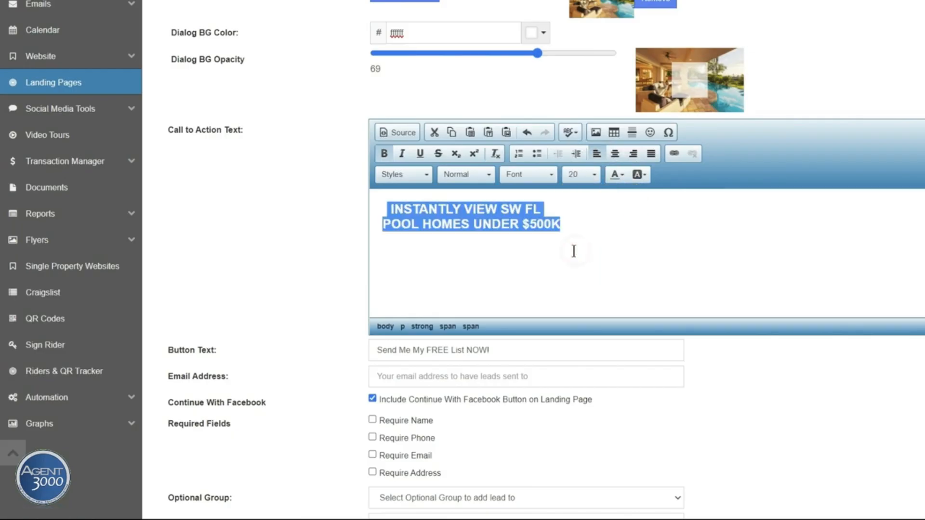
click(539, 249)
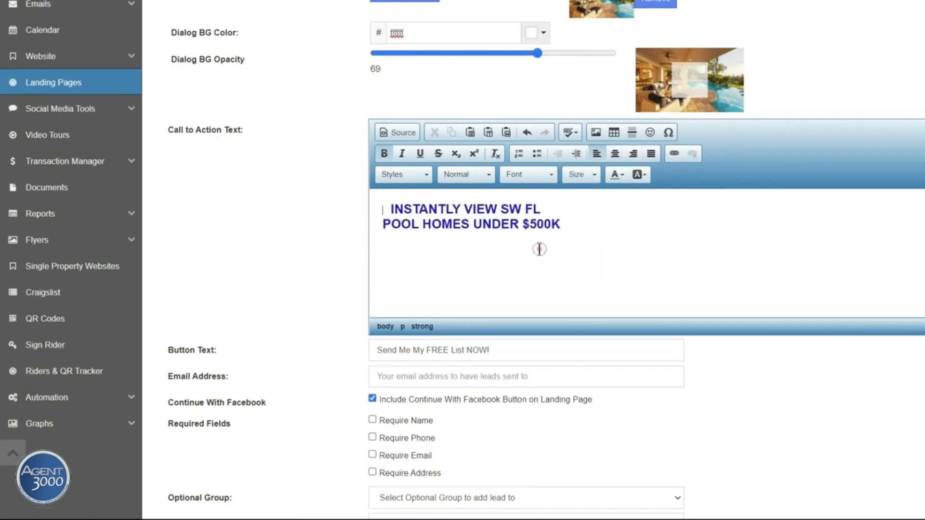
Remove the leading space before the first heading line, leaving the font unchanged
click(391, 208)
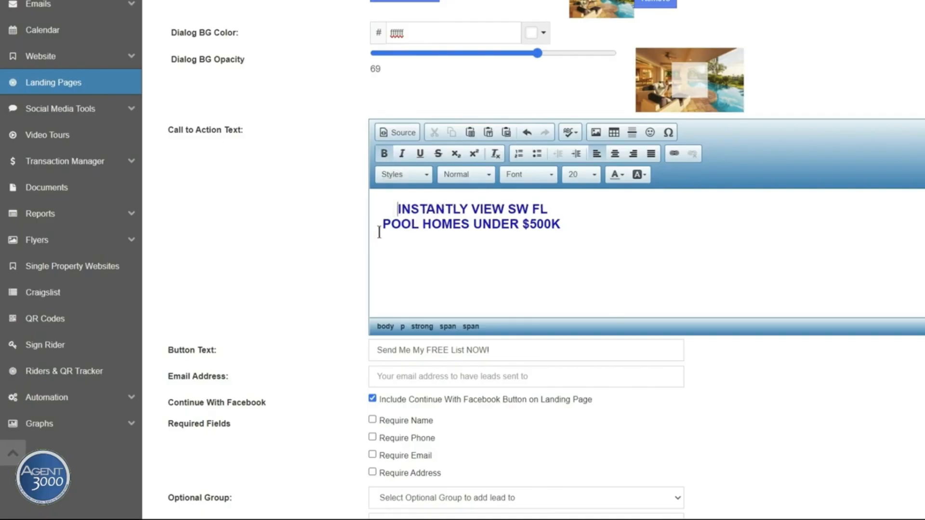
key(BackSpace)
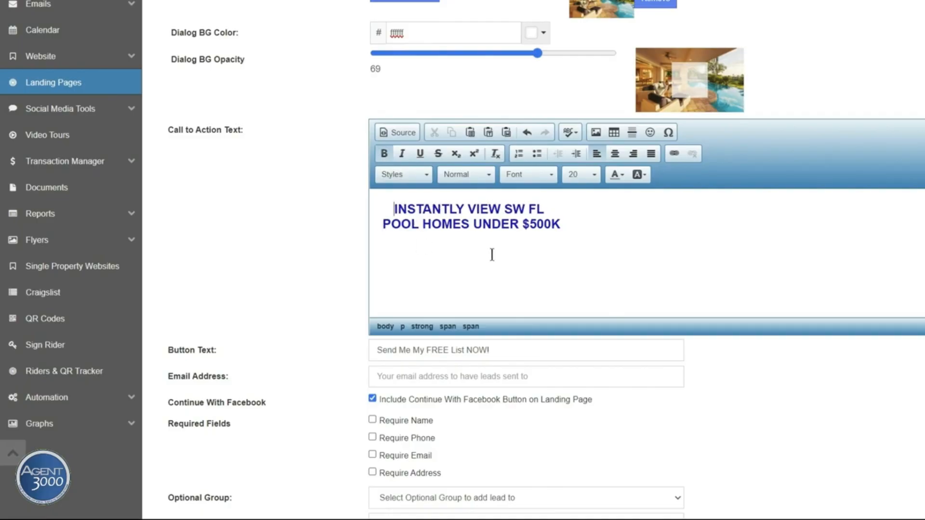
click(526, 244)
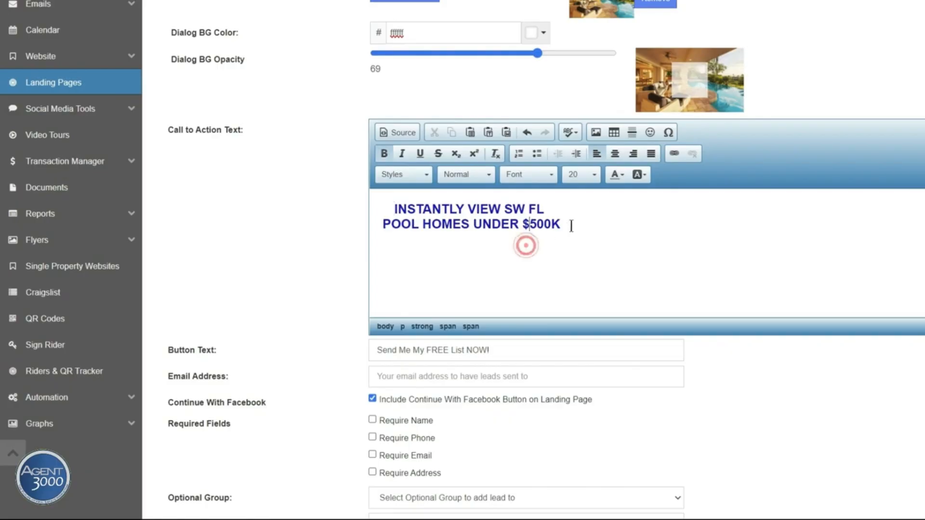
drag(561, 224, 386, 210)
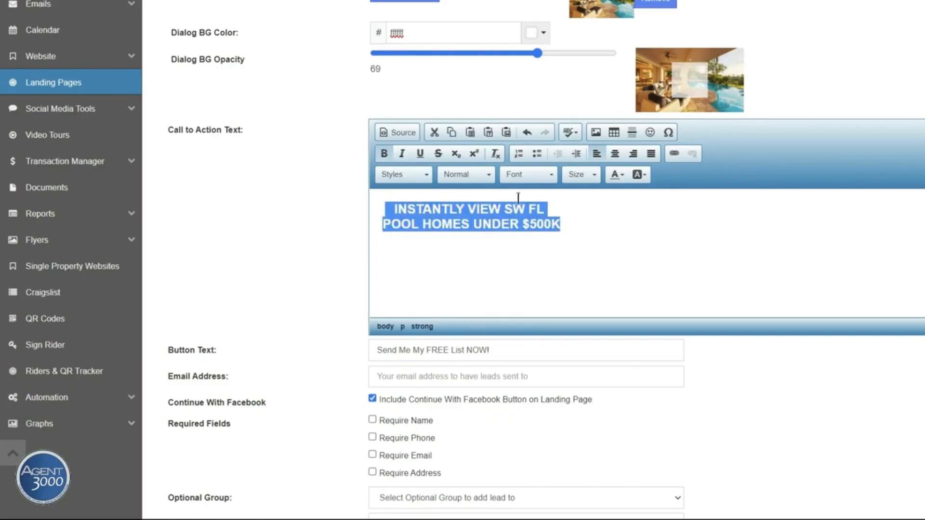
click(553, 176)
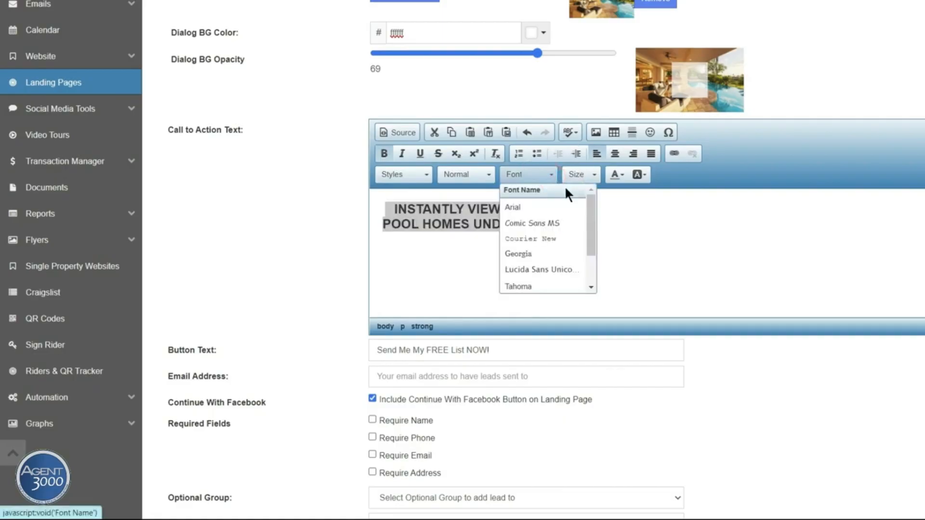
mouse_move(589, 208)
mouse_down()
mouse_move(589, 244)
mouse_move(589, 195)
mouse_up()
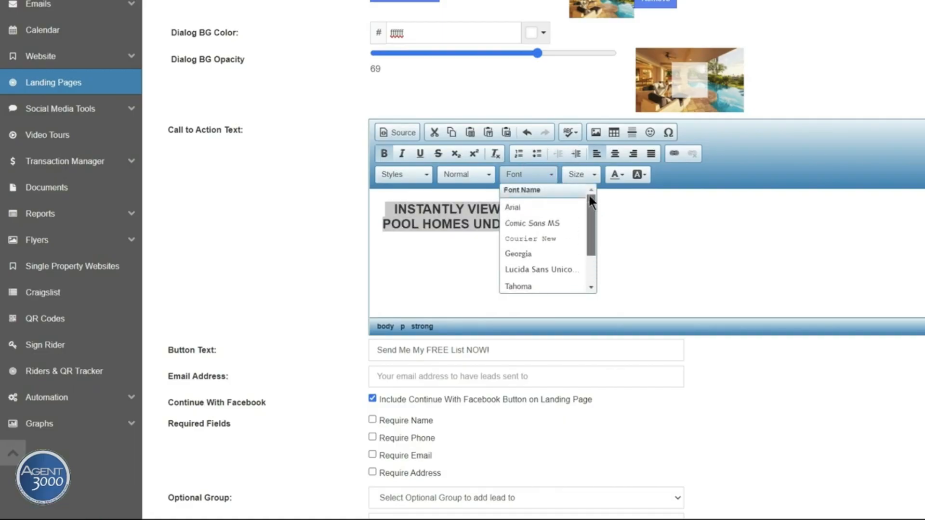
click(629, 210)
click(632, 209)
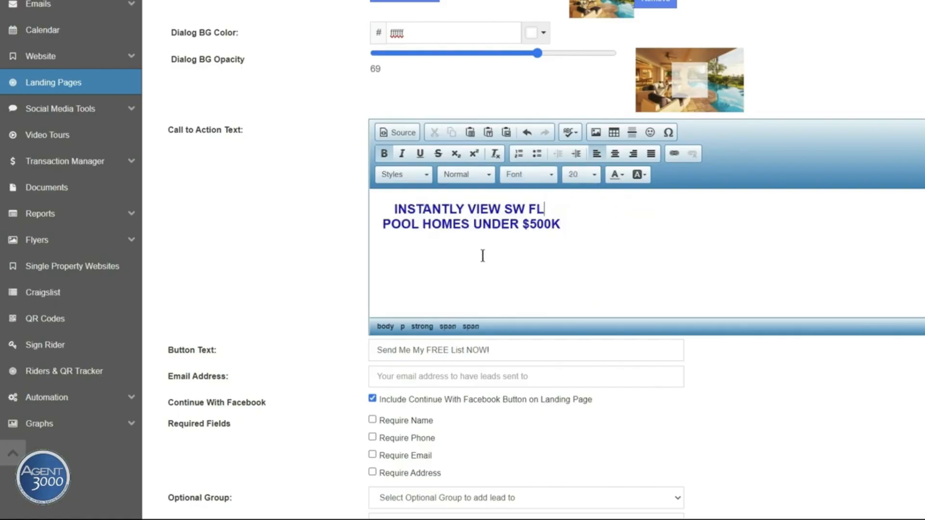
Replace the button text with 'Instantly View Homes Now'
scroll(483, 255, down, 3)
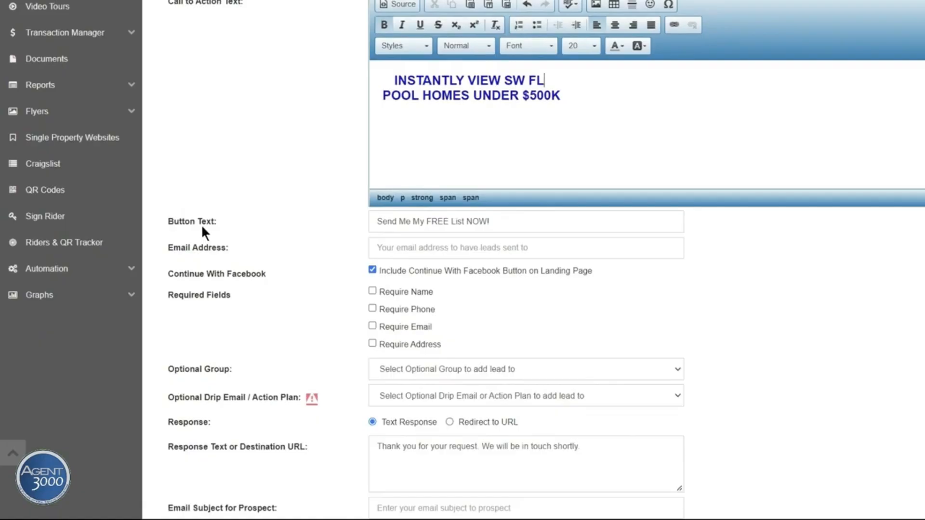
click(533, 221)
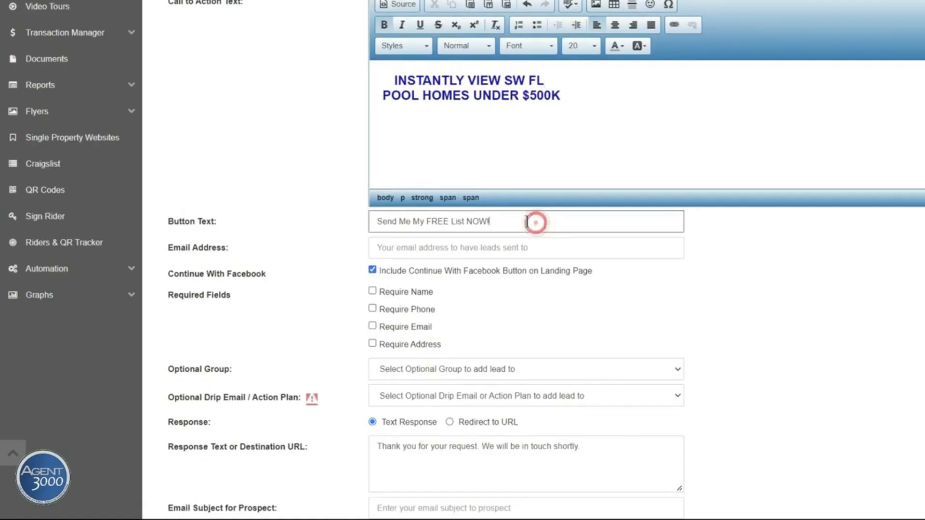
drag(528, 221, 376, 221)
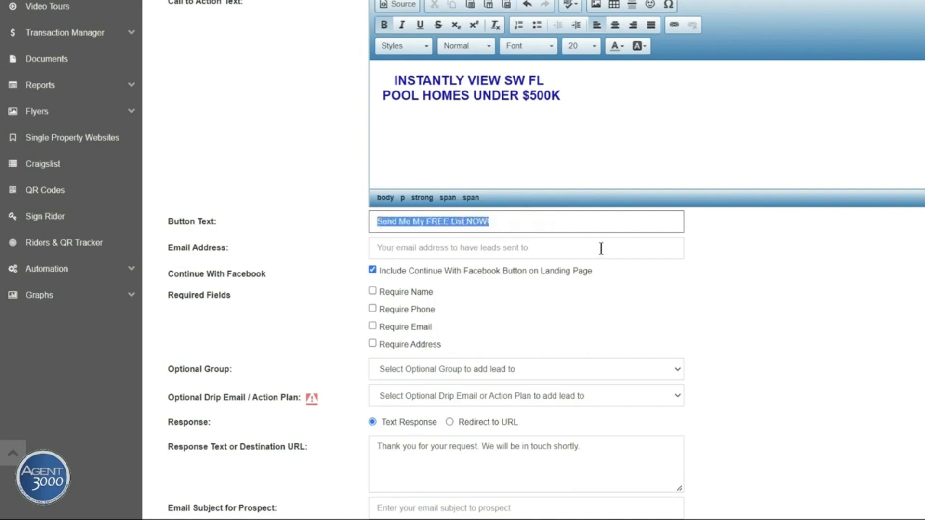
key(BackSpace)
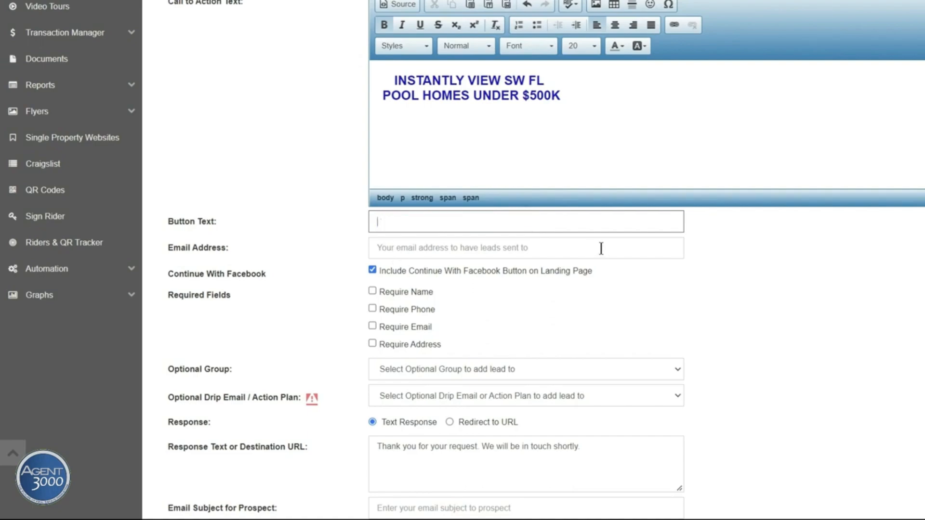
text(Instantly View Homes Now)
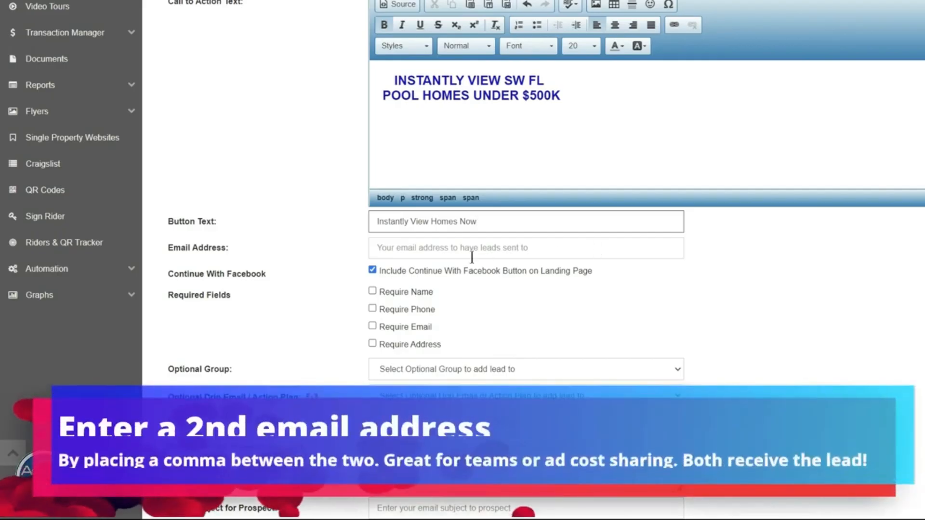
Enter the agent's lead-delivery e-mail address in the Email Address field
click(398, 246)
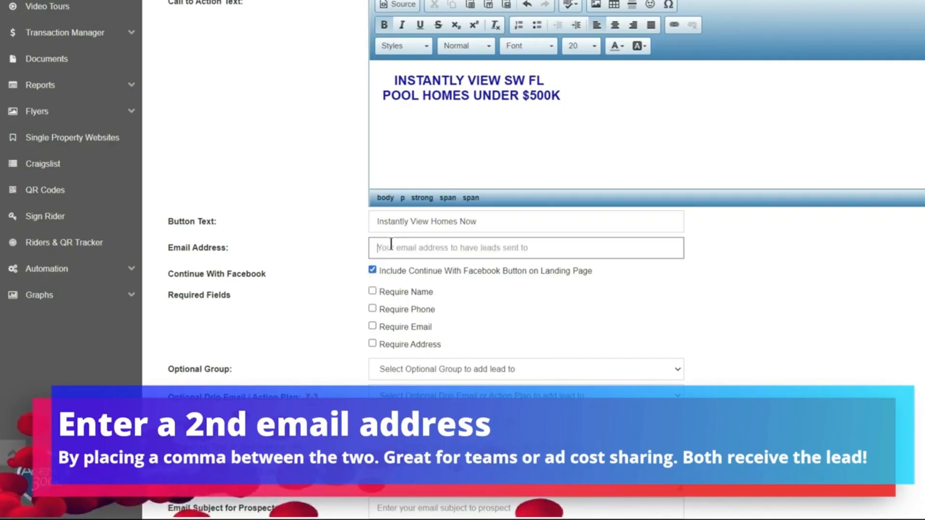
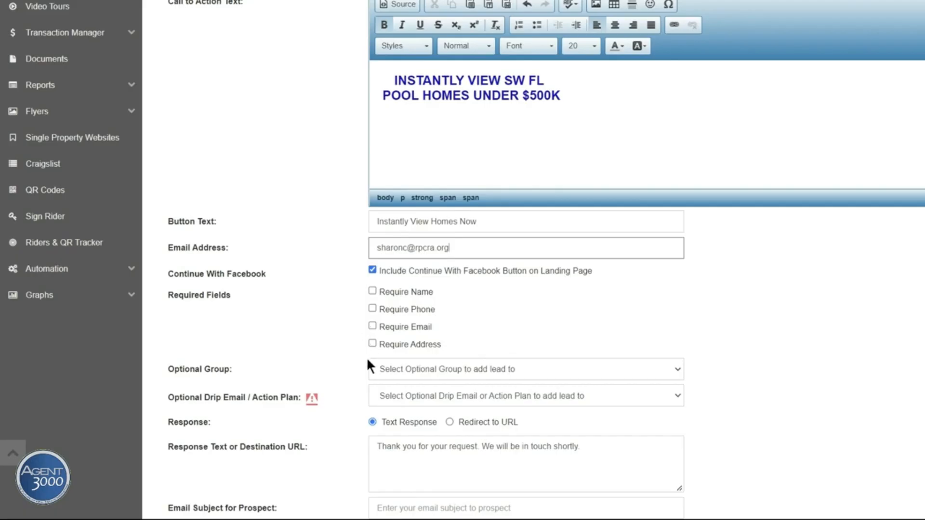
Tick Require Name and Require Email under Required Fields
click(372, 291)
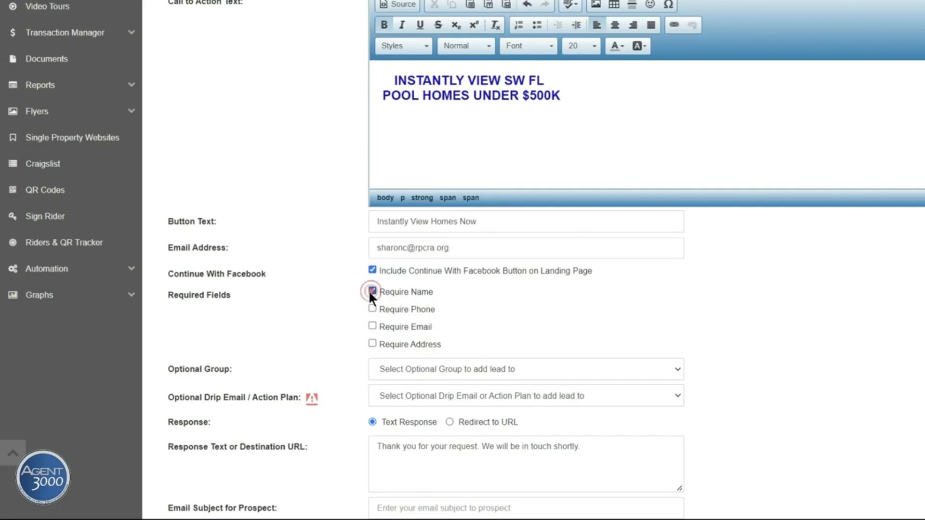
scroll(365, 311, down, 2)
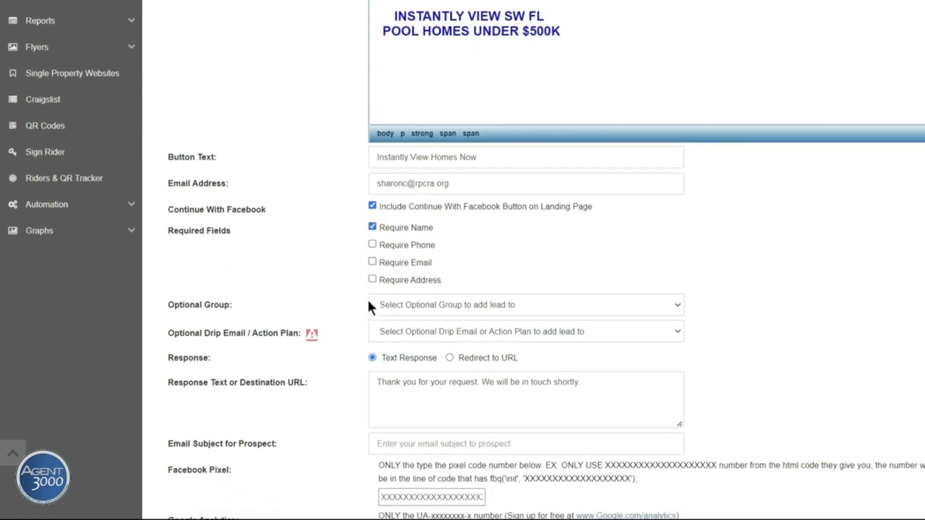
click(372, 262)
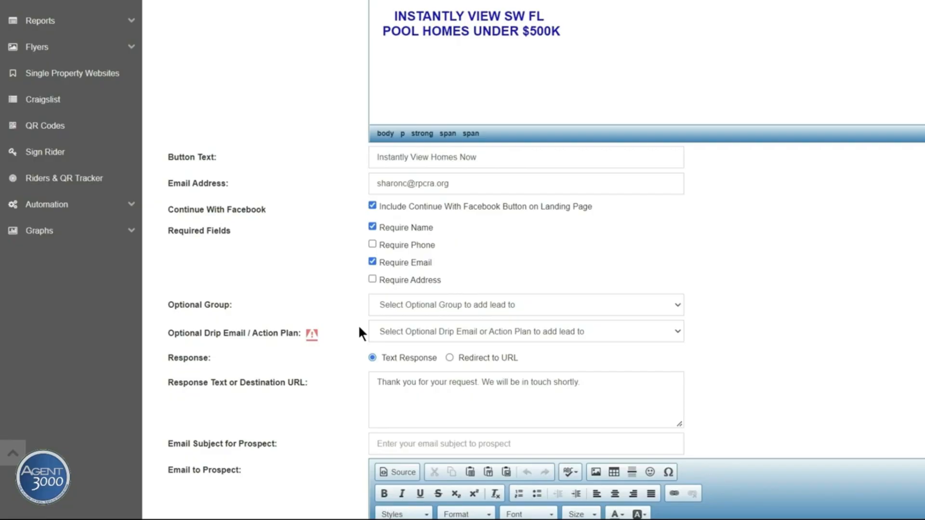
scroll(359, 327, down, 1)
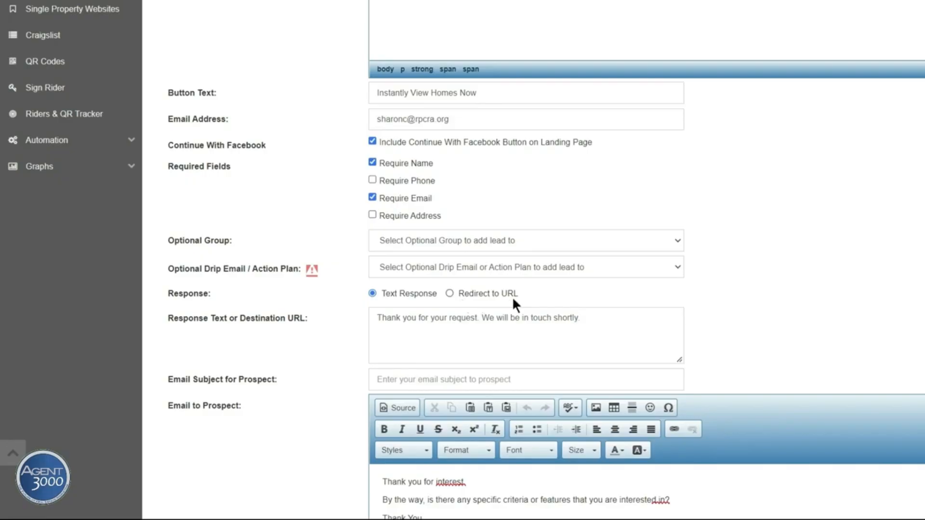
scroll(423, 335, up, 1)
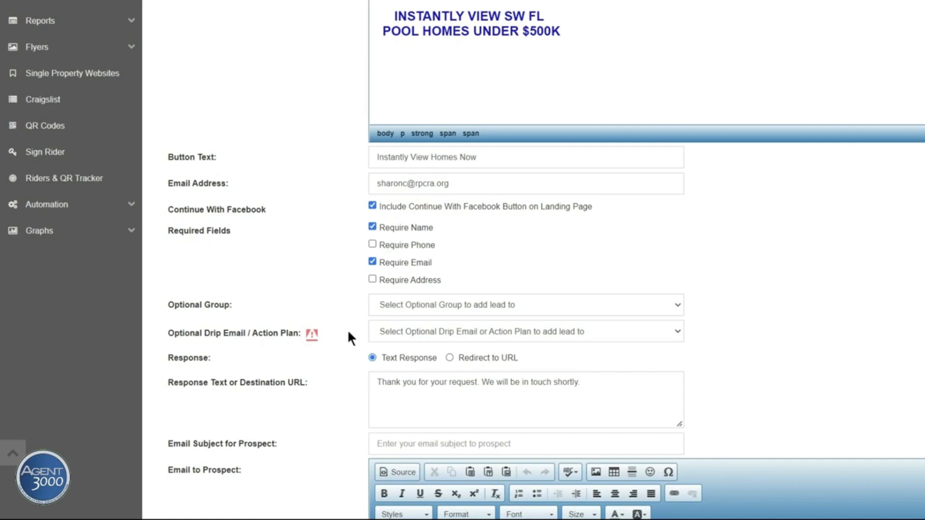
scroll(351, 338, down, 1)
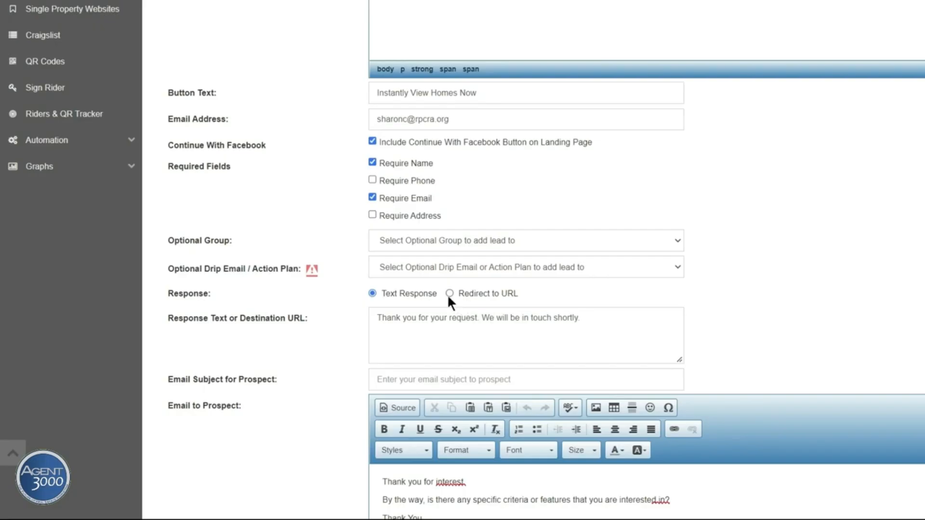
scroll(448, 294, up, 5)
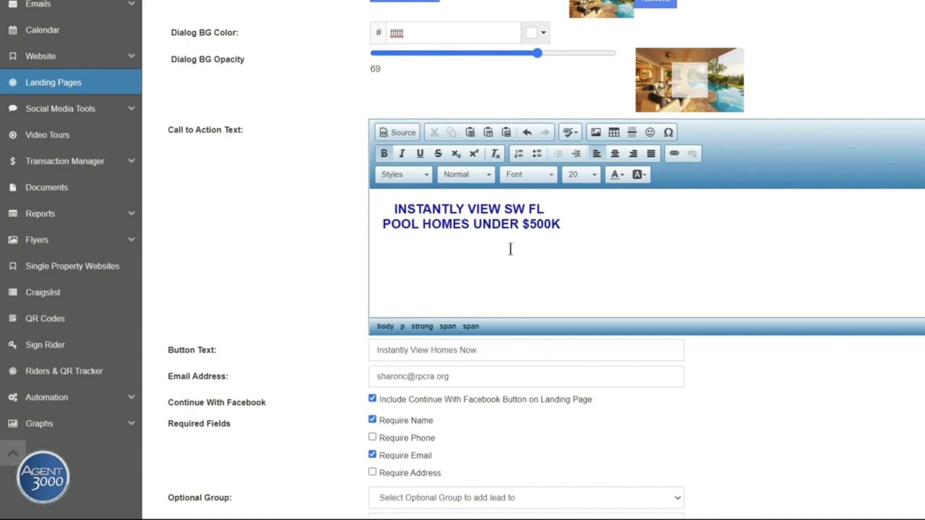
scroll(511, 249, down, 1)
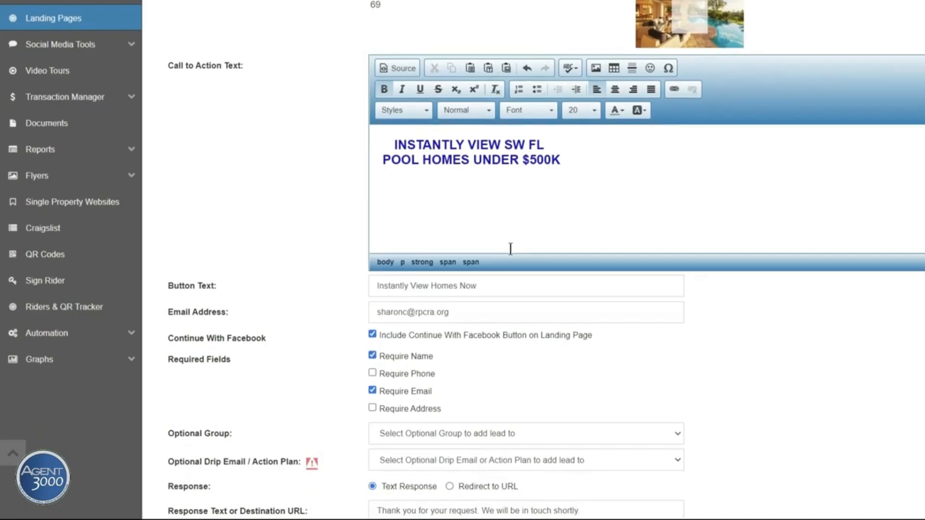
scroll(510, 249, down, 3)
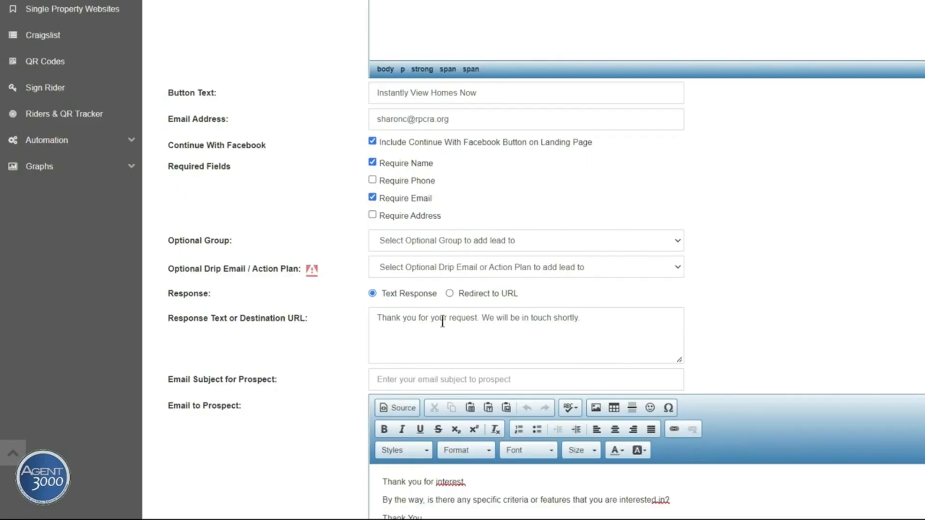
Choose Redirect to URL and paste the southwestfloridahomefinder.com Fort Myers/Cape Coral pool-home search URL
click(449, 293)
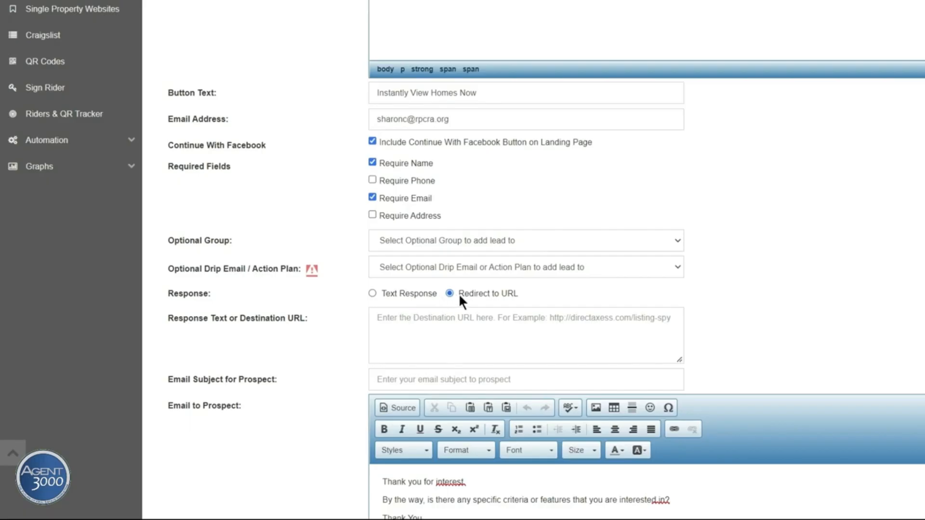
click(380, 318)
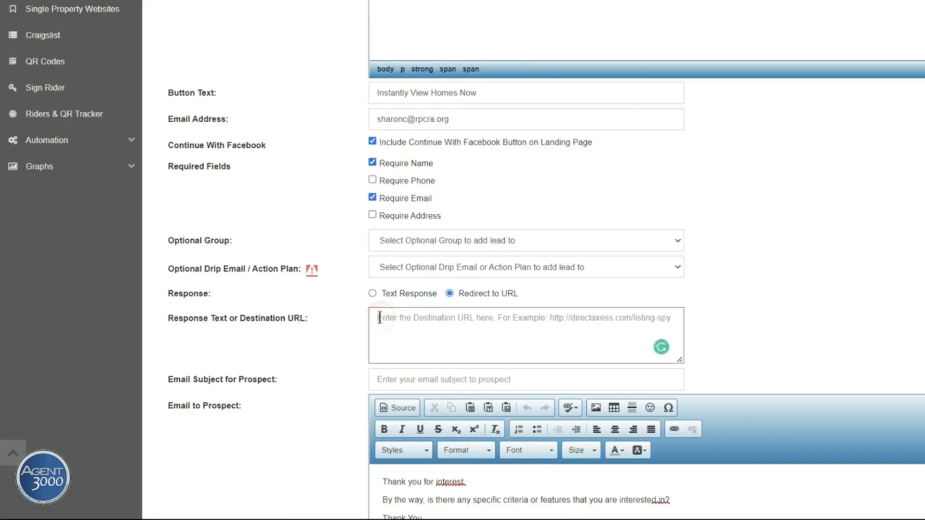
right_click(381, 320)
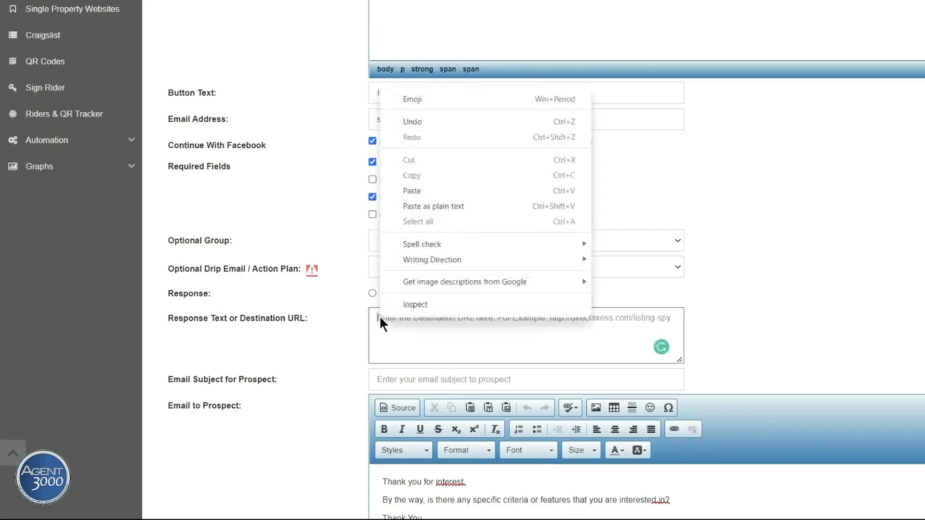
click(411, 191)
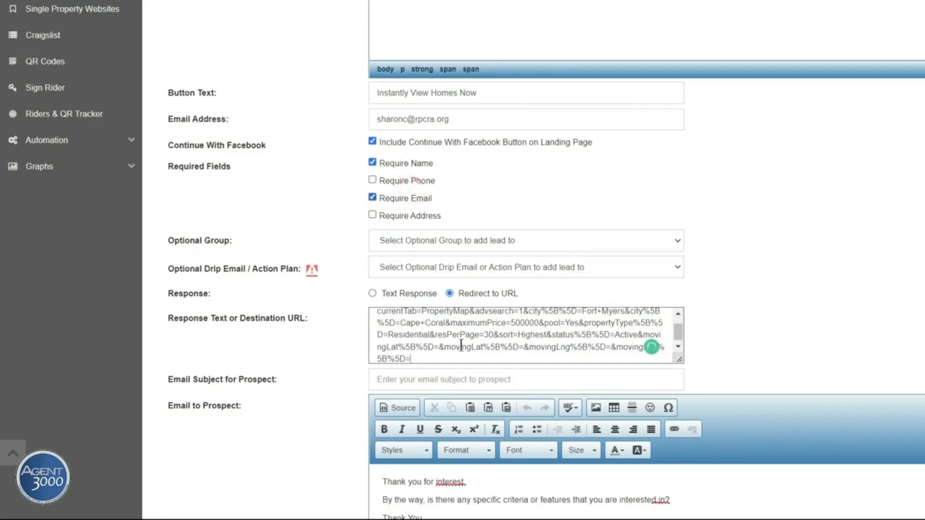
scroll(746, 409, up, 5)
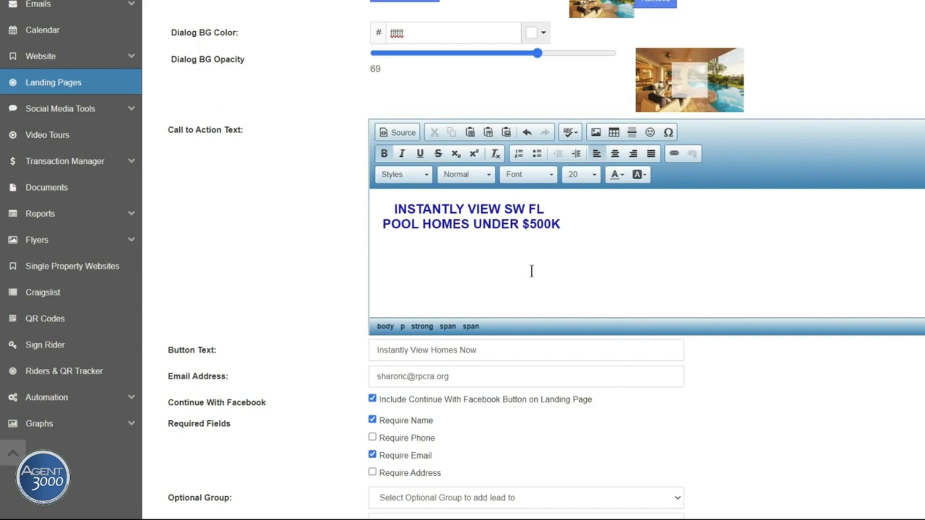
scroll(628, 281, down, 8)
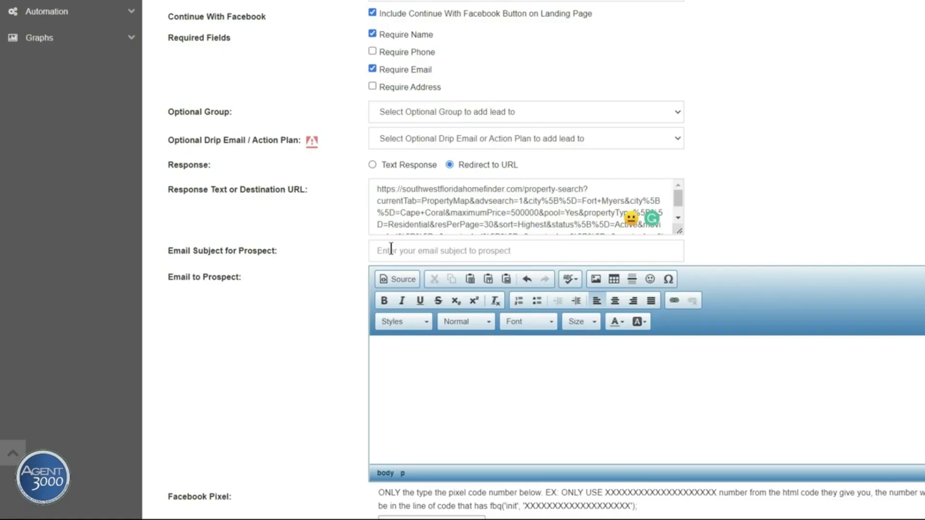
Copy the landing page name into the prospect Email Subject as 'Southwest Florida Pool Homes Under 500k'
scroll(360, 273, up, 1)
scroll(360, 273, up, 10)
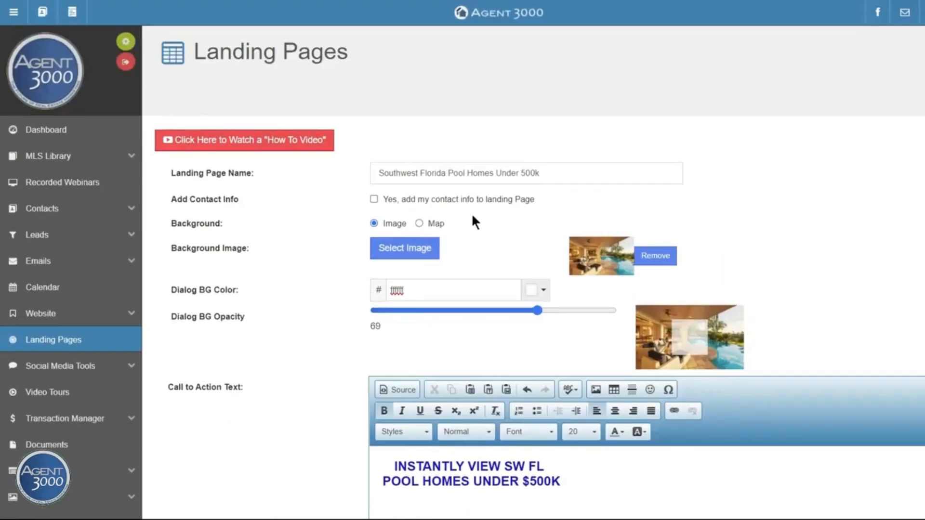
drag(549, 174, 371, 173)
right_click(415, 175)
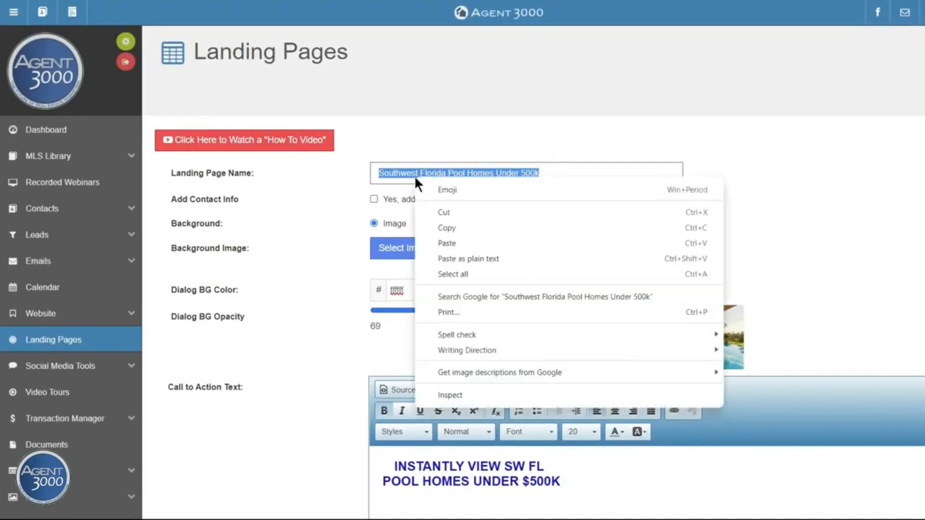
click(446, 227)
scroll(751, 243, down, 10)
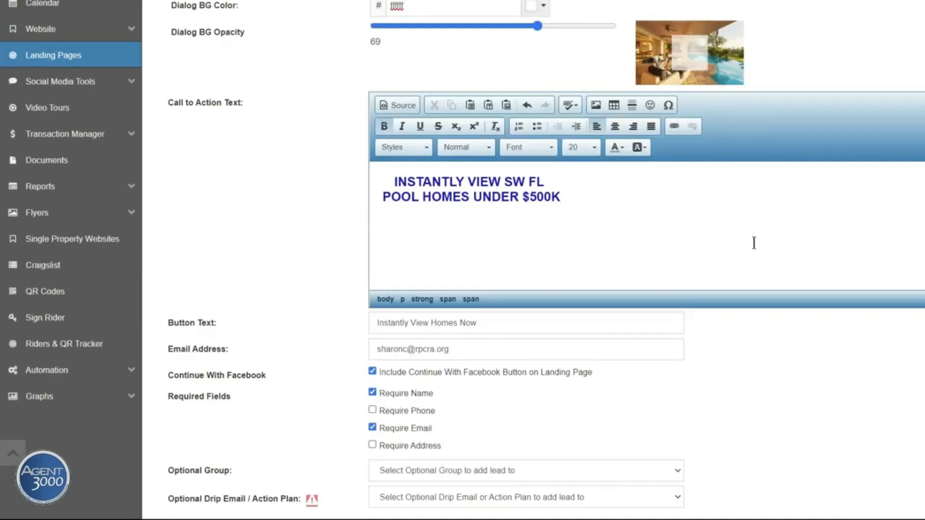
scroll(737, 241, down, 4)
click(377, 250)
right_click(377, 250)
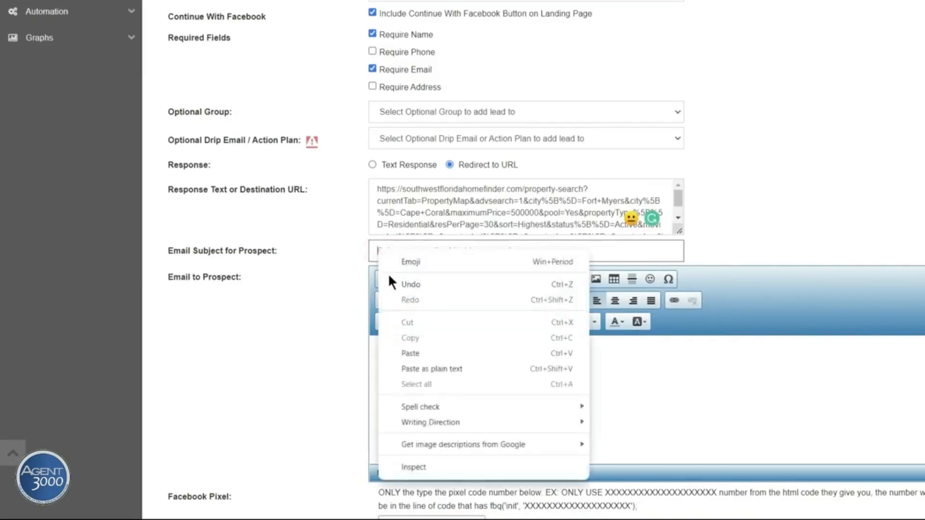
click(406, 348)
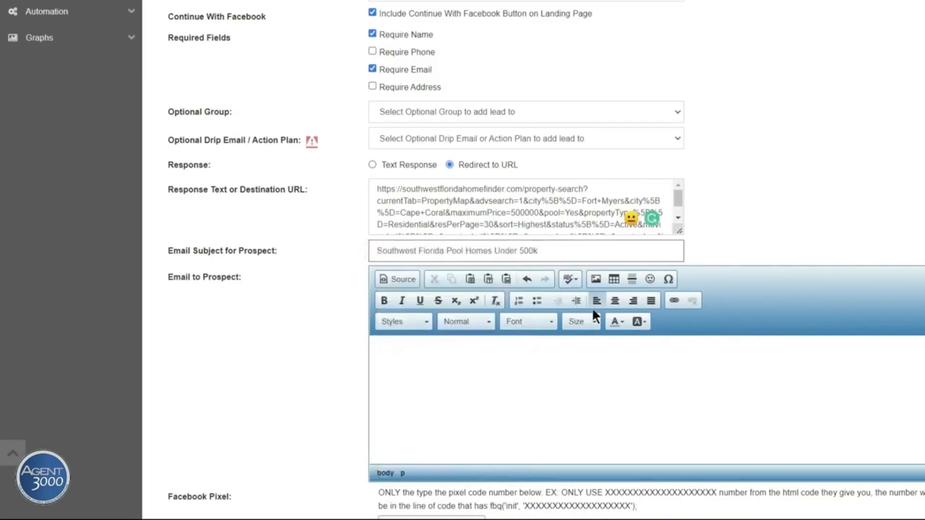
Write the 'Thank you for your interest...' email body, signed 'Best Regards,' with the agent's name
scroll(592, 308, down, 3)
click(388, 225)
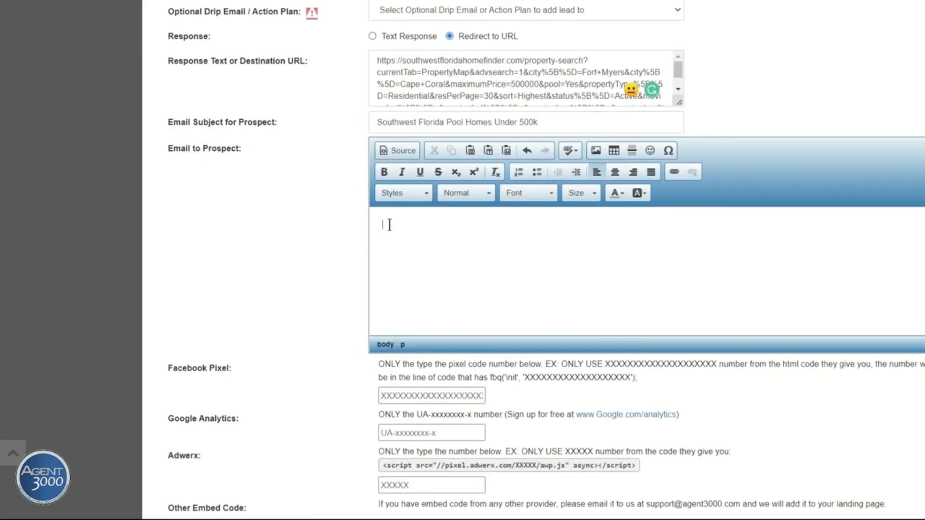
text(Thank you for your interest. Please )
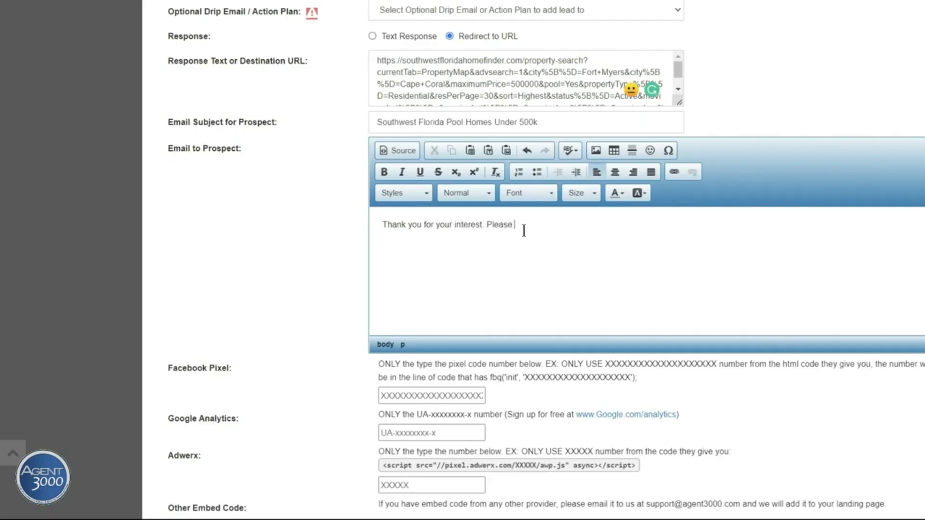
text(let me know how I can be of further assistance)
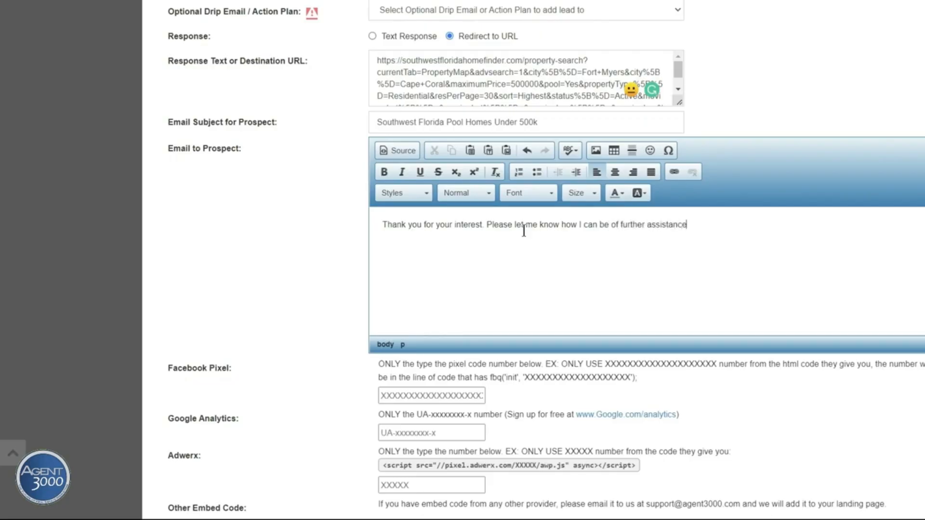
text( to you in helping you find yo)
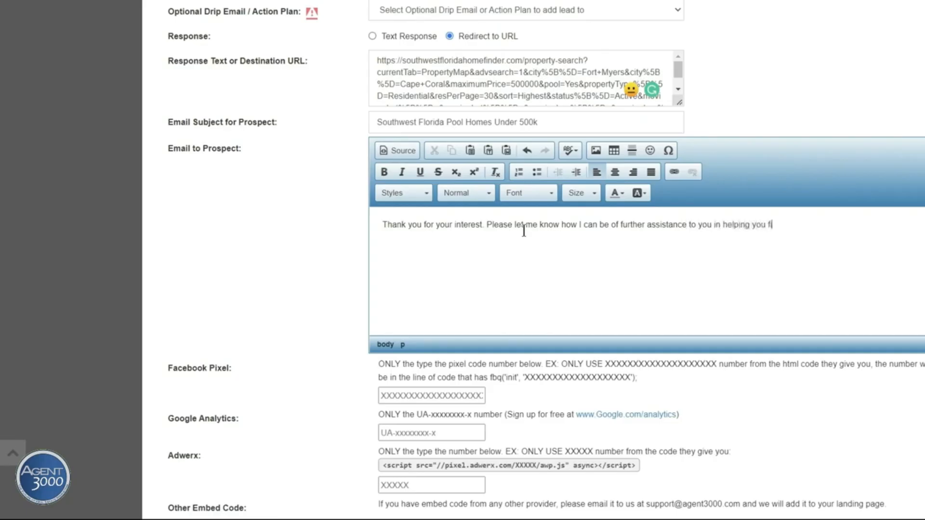
text(ur SW FL dream home,)
key(Return)
text(Best )
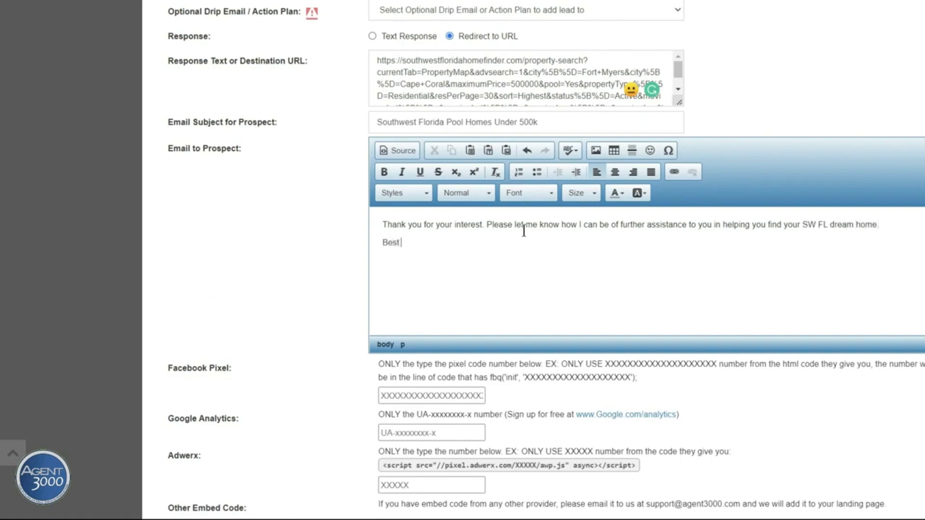
text(Regards,)
key(Return)
scroll(248, 187, down, 4)
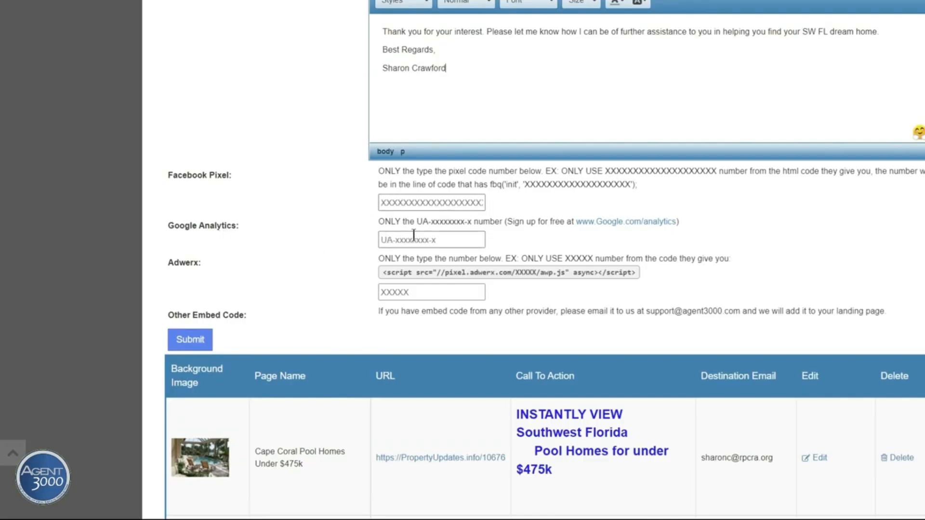
Submit the Southwest Florida Pool Homes Under 500k landing page to save it to the database
scroll(414, 236, down, 1)
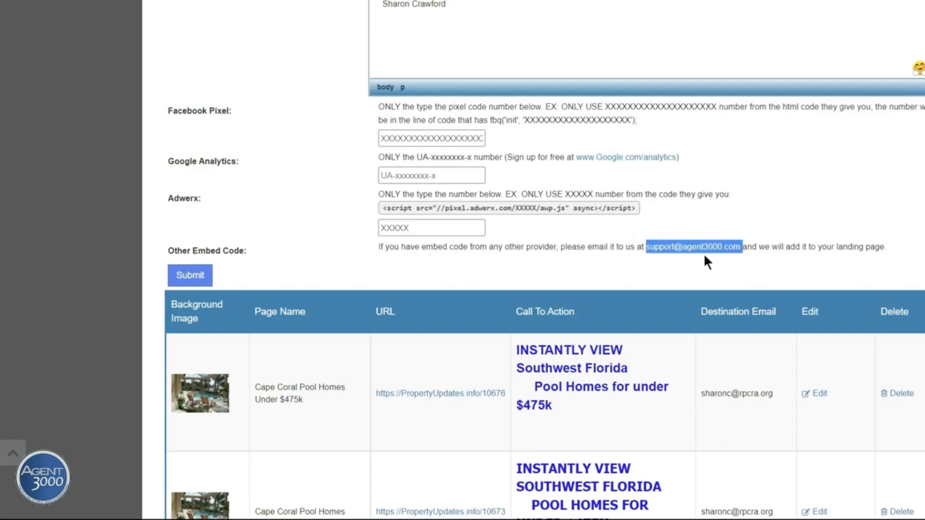
click(551, 262)
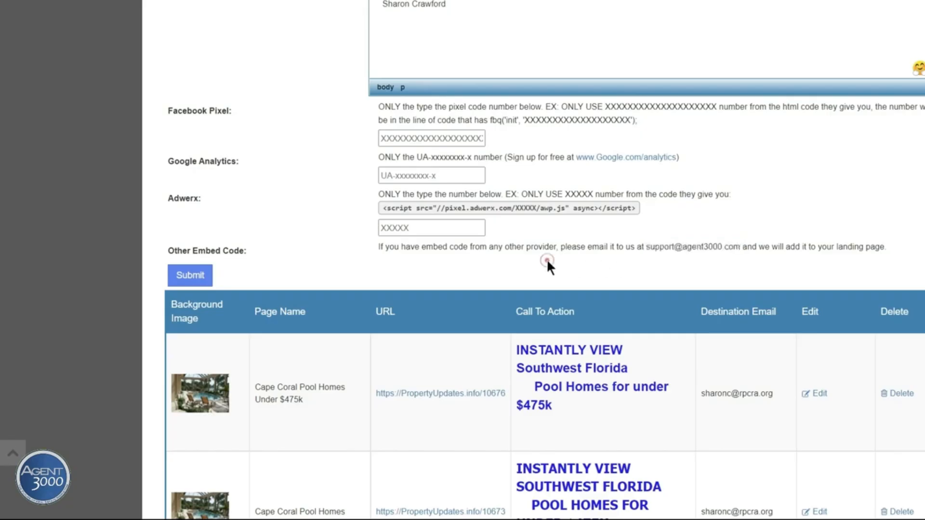
click(191, 276)
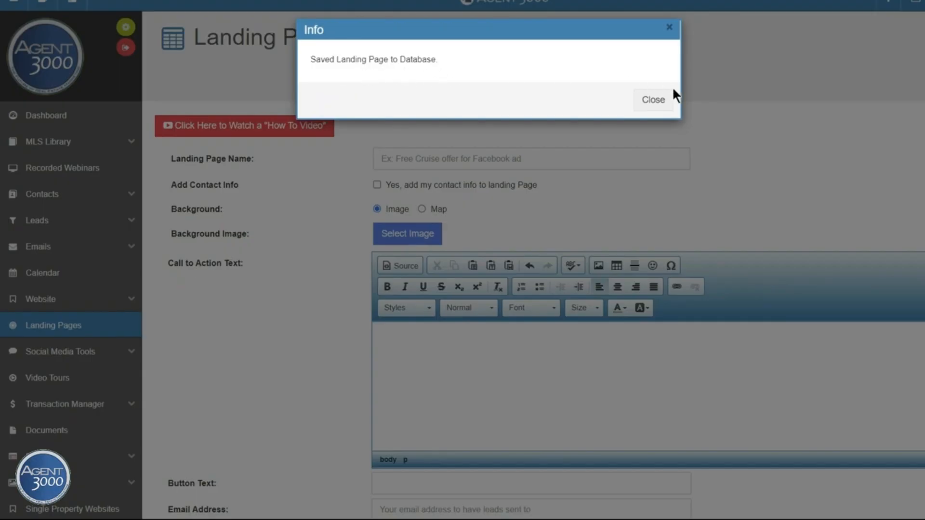
Dismiss the save confirmation, open the new 10697 Under 500k page live and start a test sign-up
click(663, 105)
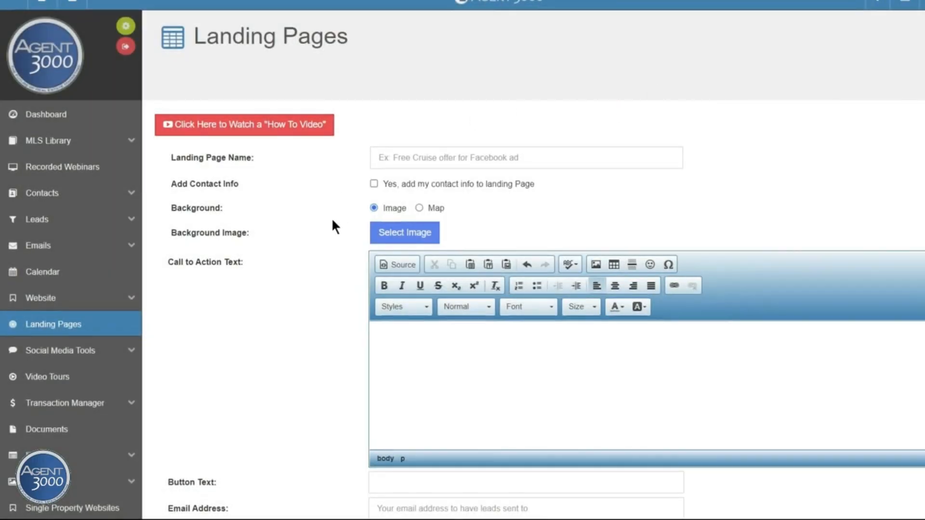
scroll(331, 218, down, 8)
scroll(332, 222, down, 15)
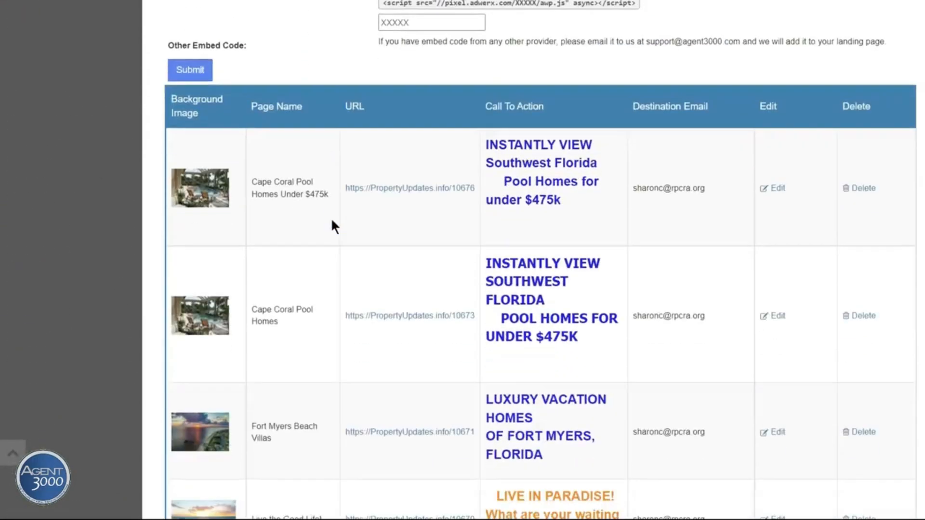
scroll(332, 222, down, 6)
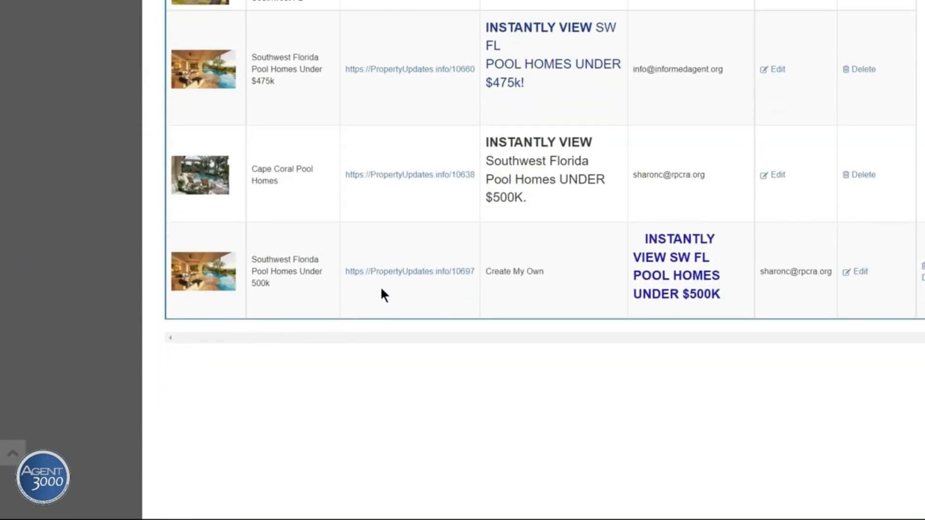
click(423, 276)
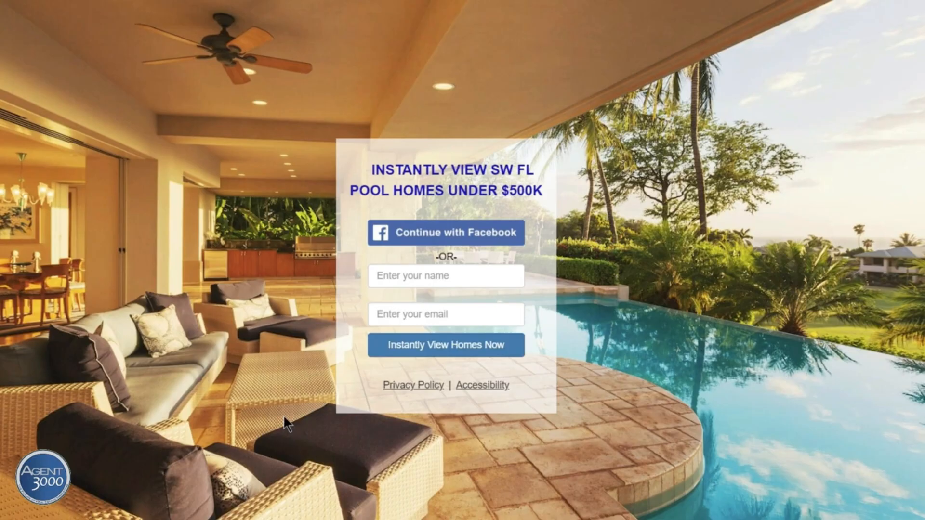
click(393, 272)
Submit the test sign-up on the Under 500k page, then return to the Landing Pages list
click(422, 341)
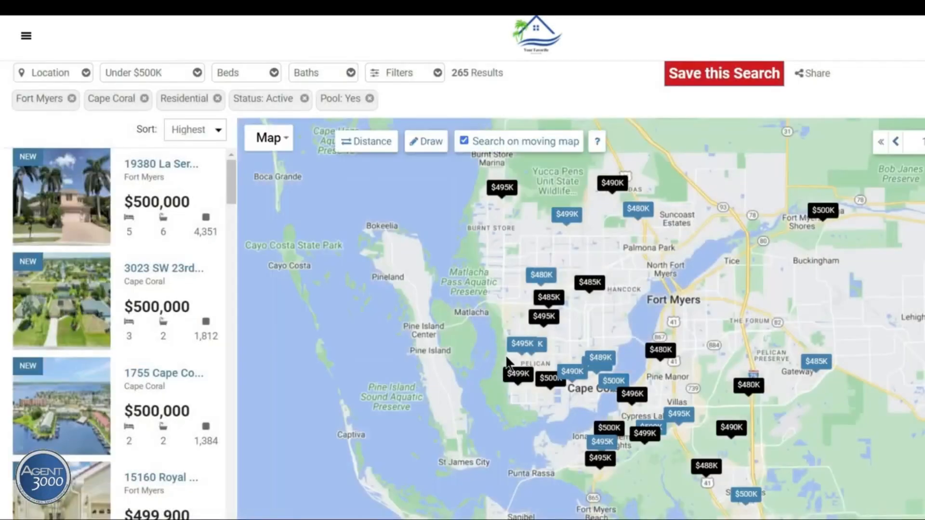
mouse_move(106, 236)
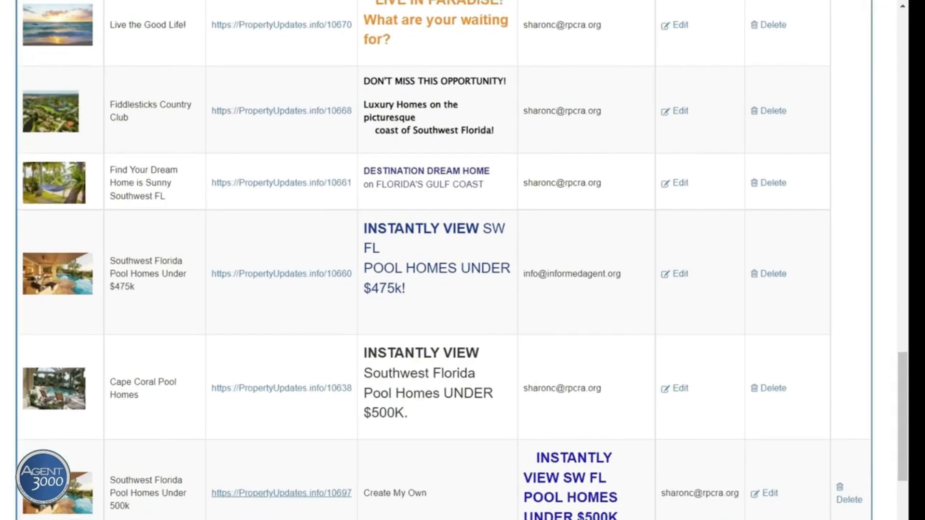
scroll(462, 260, down, 3)
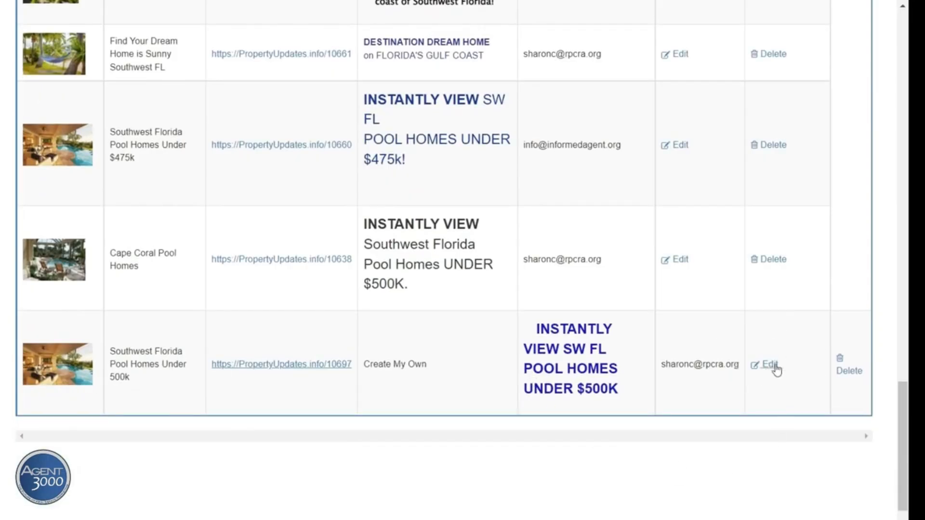
click(846, 369)
Edit the Under 500k page and add a selected 'View my website' line to the prospect email
click(770, 366)
scroll(713, 344, down, 3)
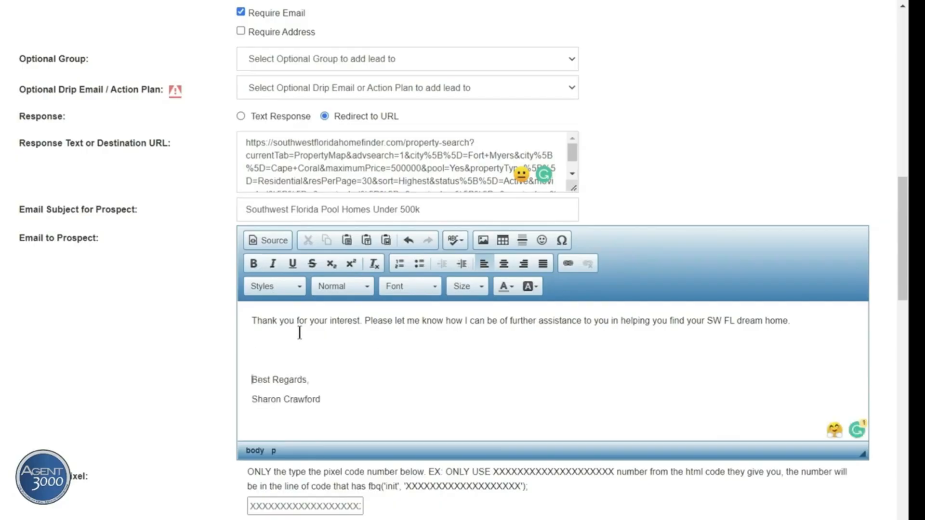
click(257, 340)
text(View my website)
click(322, 341)
drag(322, 342, 248, 339)
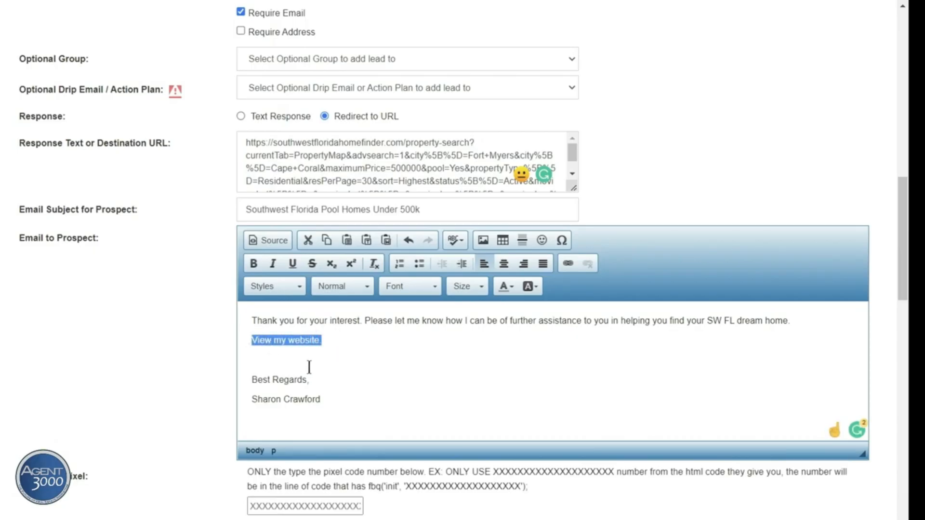
click(568, 266)
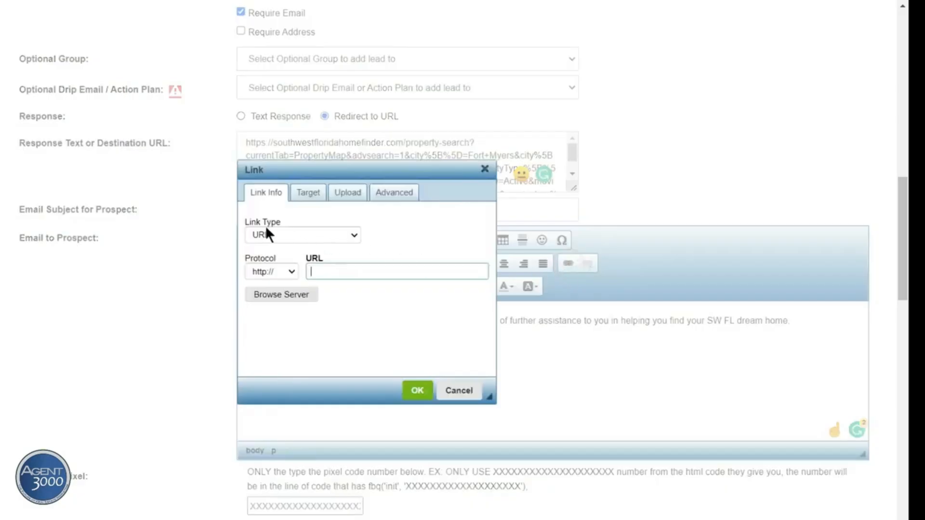
click(296, 229)
click(295, 229)
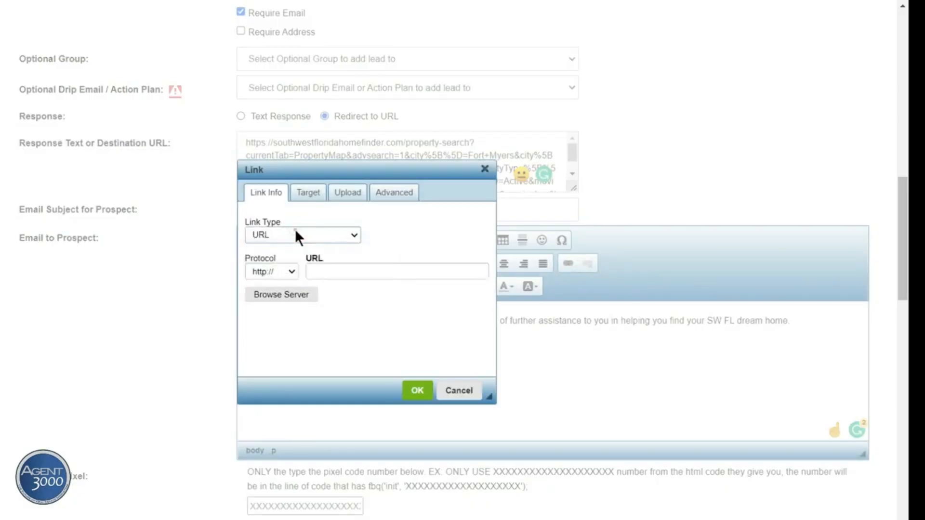
click(318, 271)
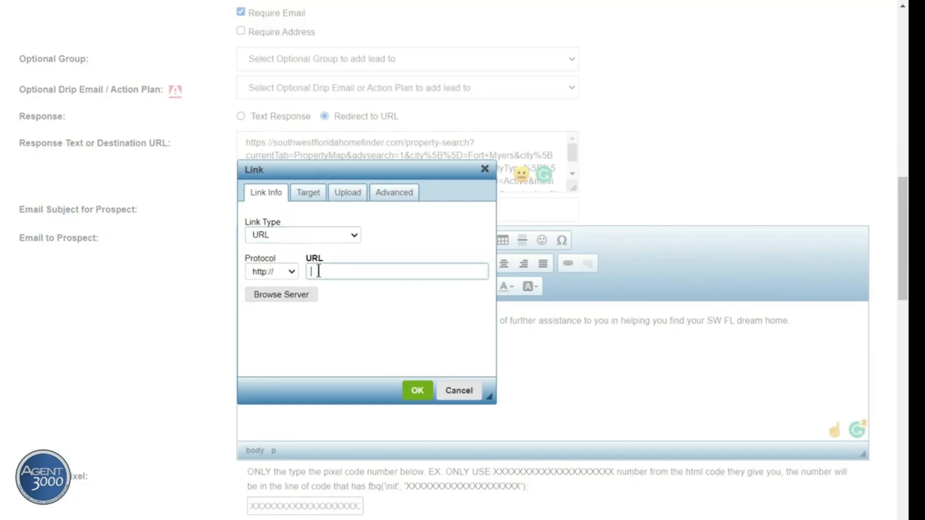
right_click(319, 271)
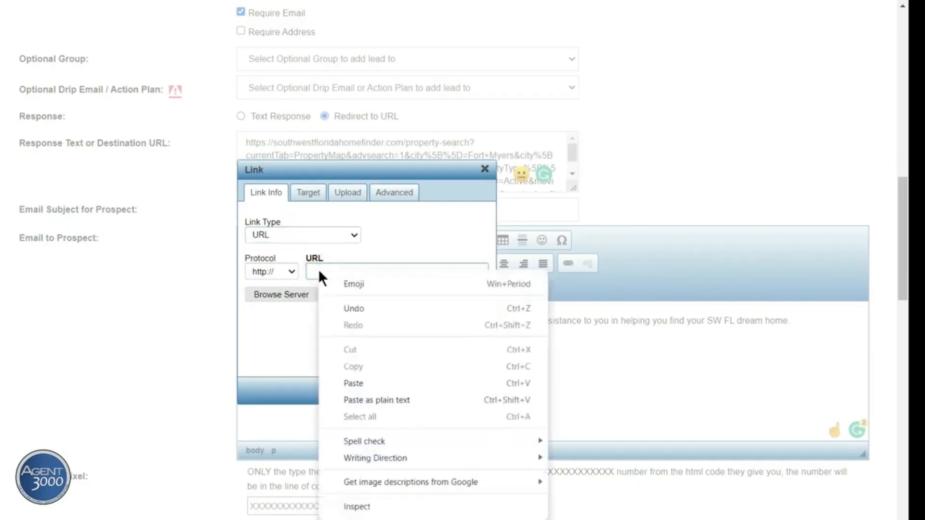
click(355, 383)
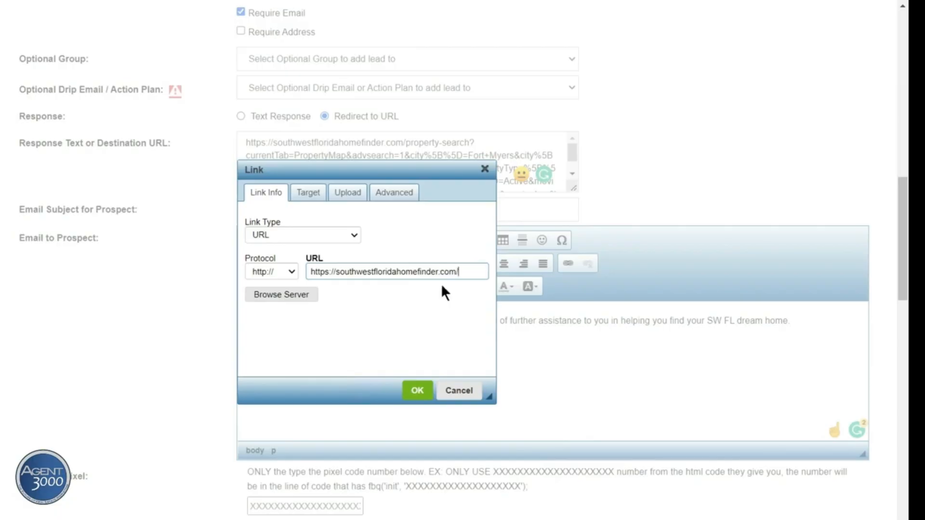
click(414, 389)
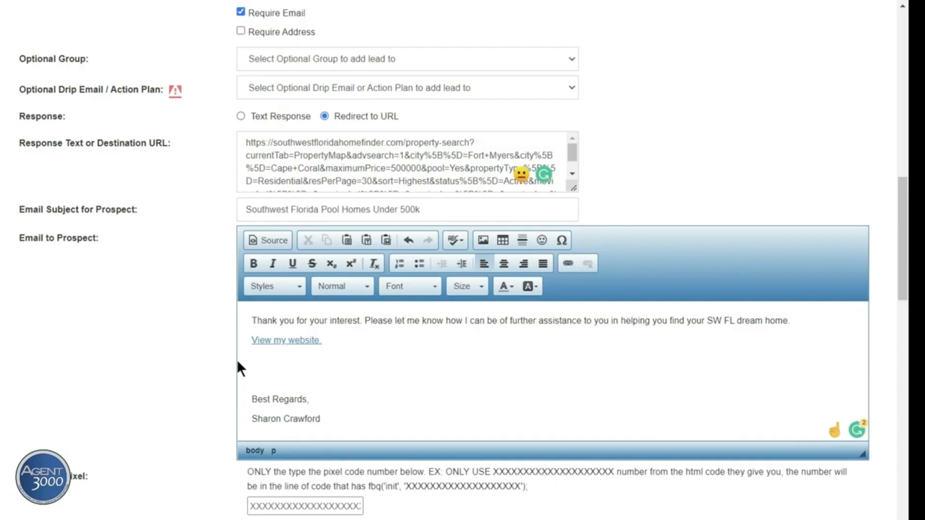
Add 'Click Here to view tips on SW FL living' and link 'Click Here' through the Upload tab
text(lick Here to view)
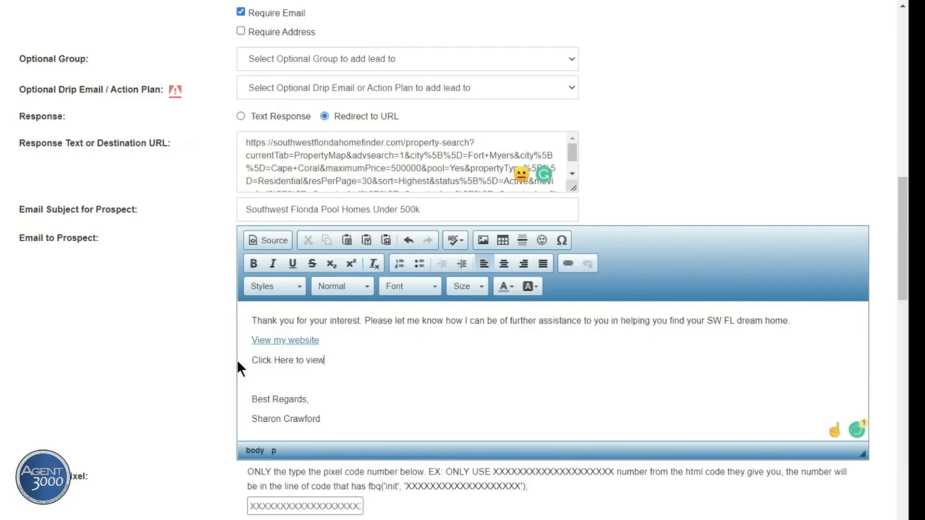
text( tips on SW FL living.)
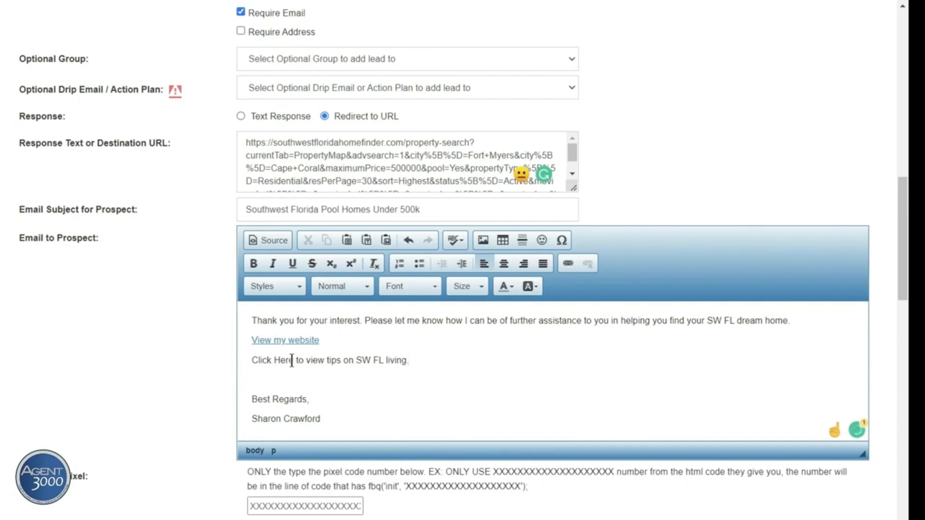
drag(293, 361, 251, 361)
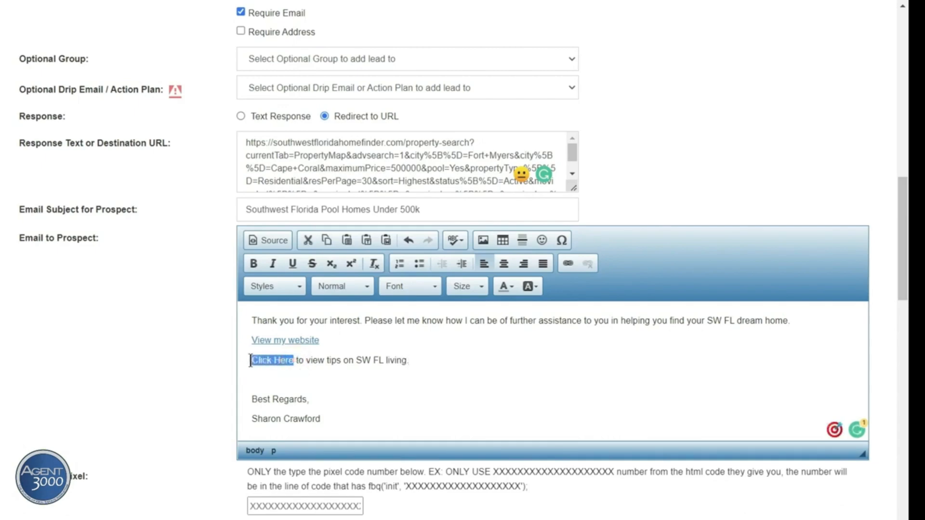
click(571, 265)
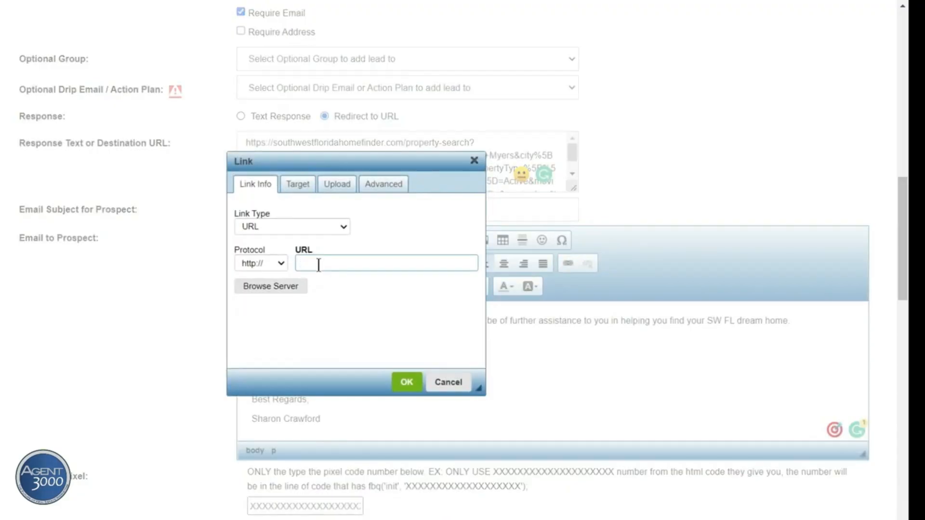
click(334, 183)
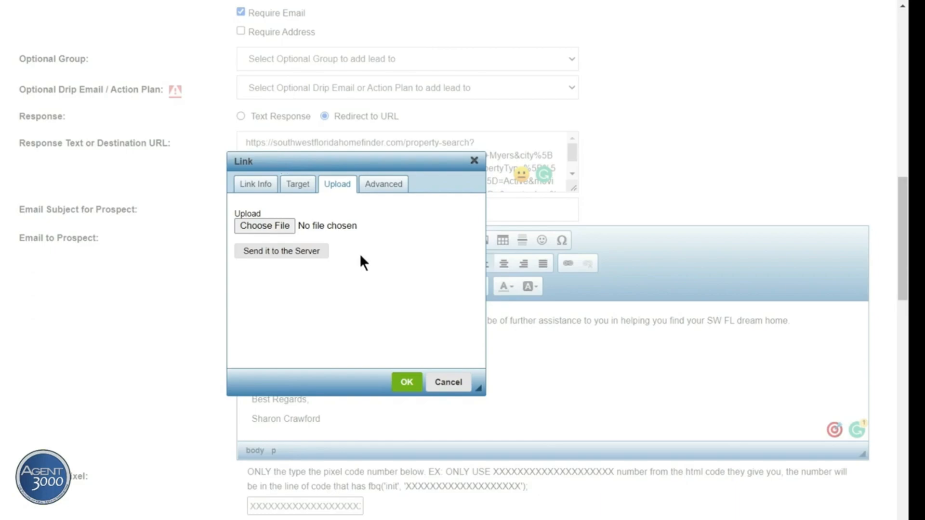
click(406, 382)
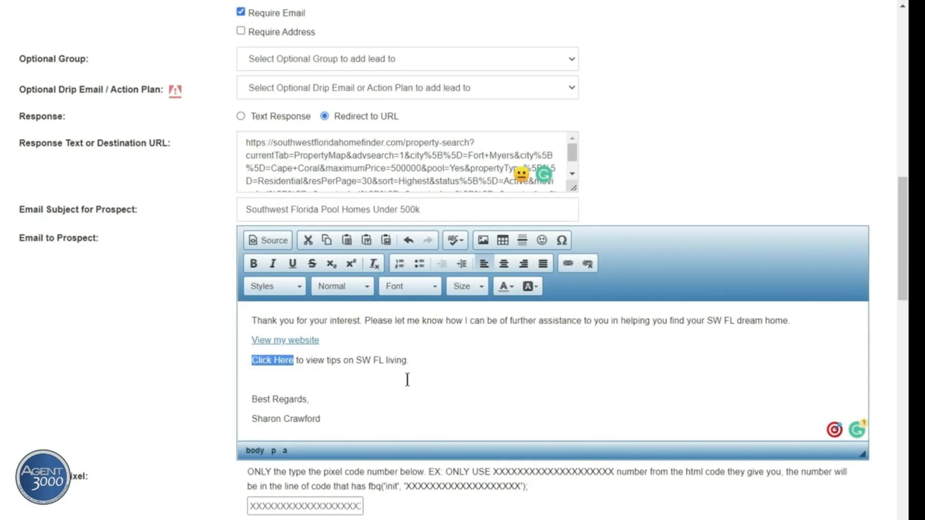
click(416, 377)
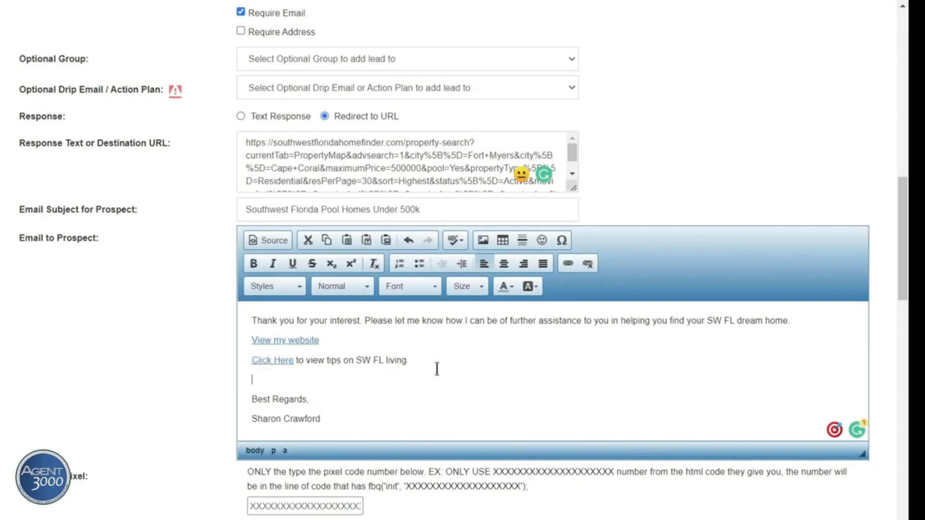
Preview the Fort Myers Beach Villas page through its PropertyUpdates.info/10671 URL
scroll(439, 381, down, 2)
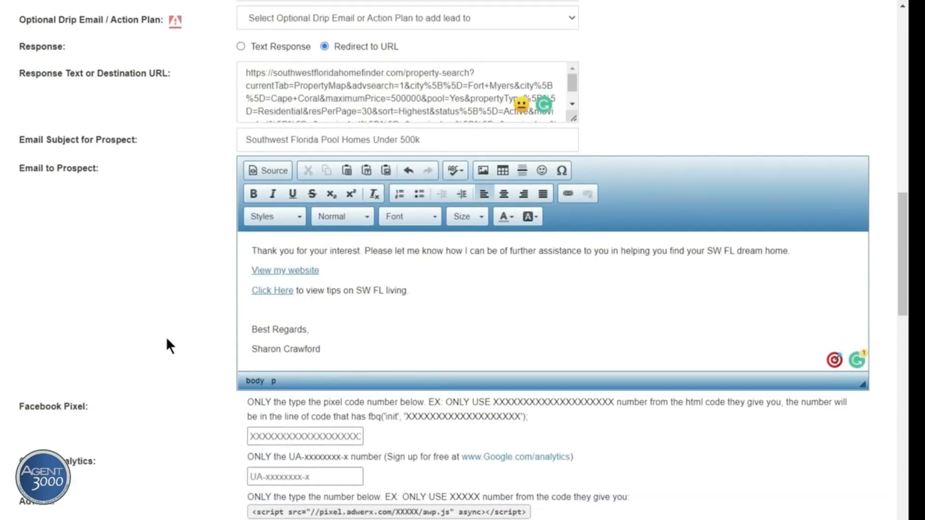
scroll(166, 336, down, 6)
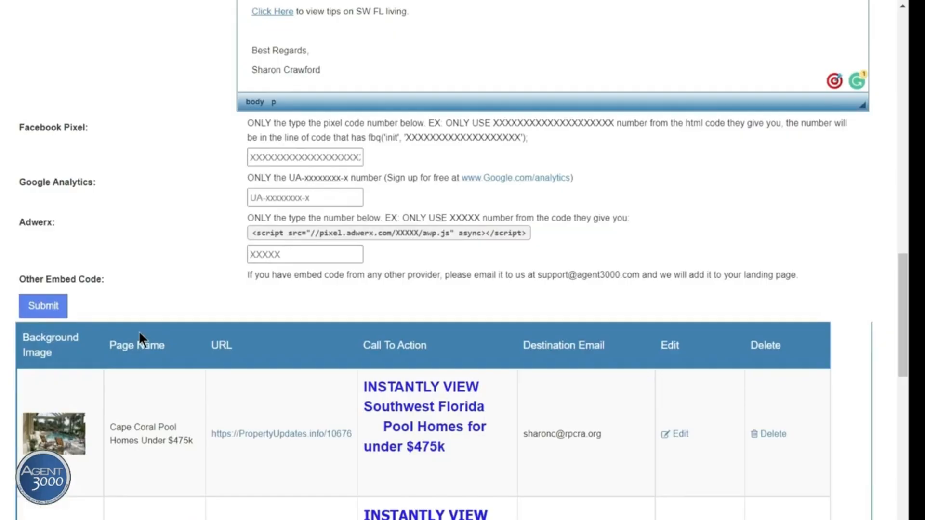
scroll(154, 338, down, 4)
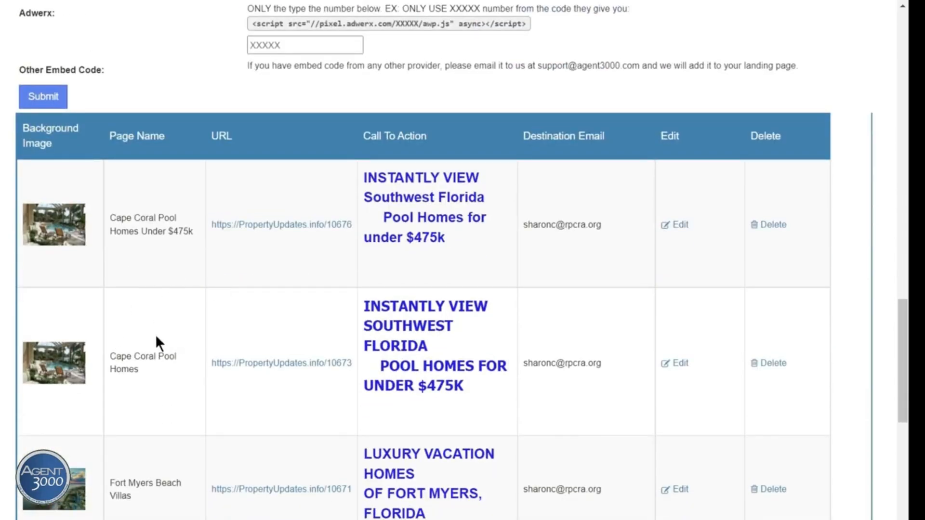
scroll(156, 337, down, 3)
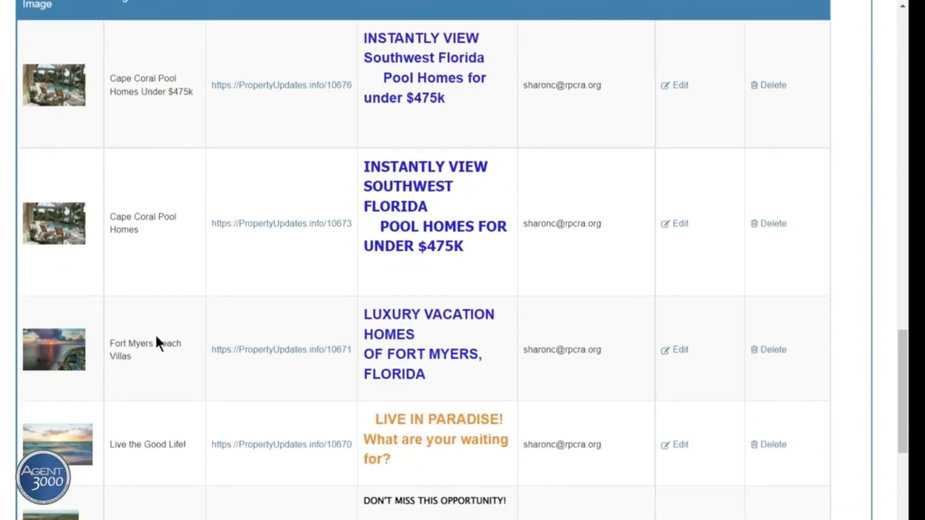
click(279, 350)
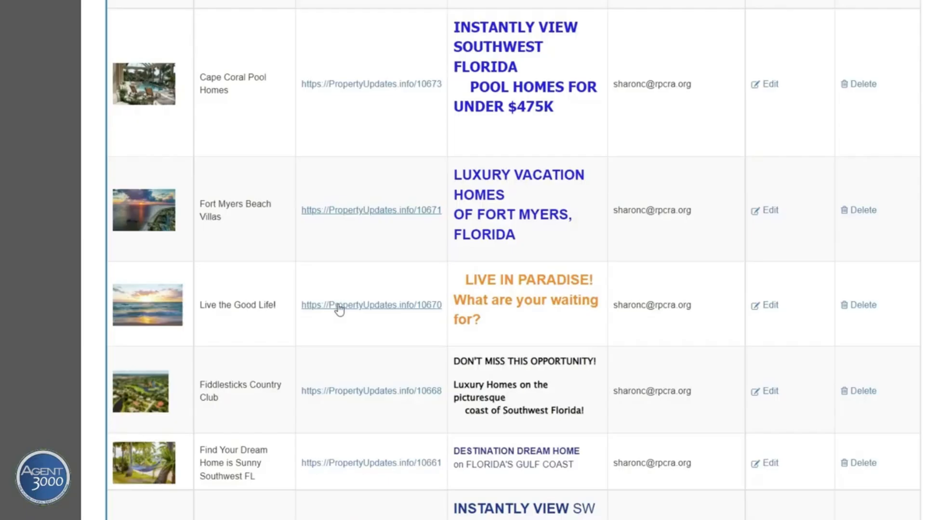
Preview the Live the Good Life!, sunny Southwest FL dream home and Cape Coral Pool Homes pages
click(339, 305)
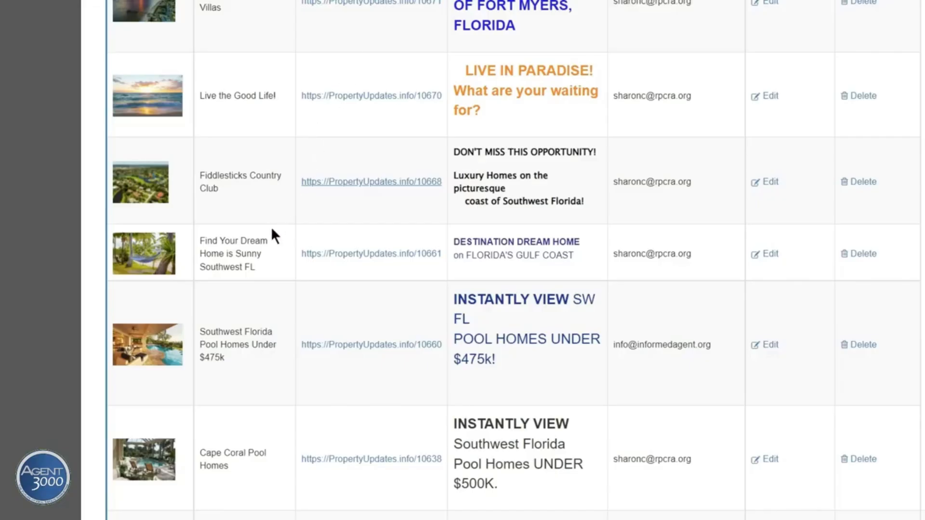
click(358, 252)
scroll(235, 324, down, 2)
click(352, 354)
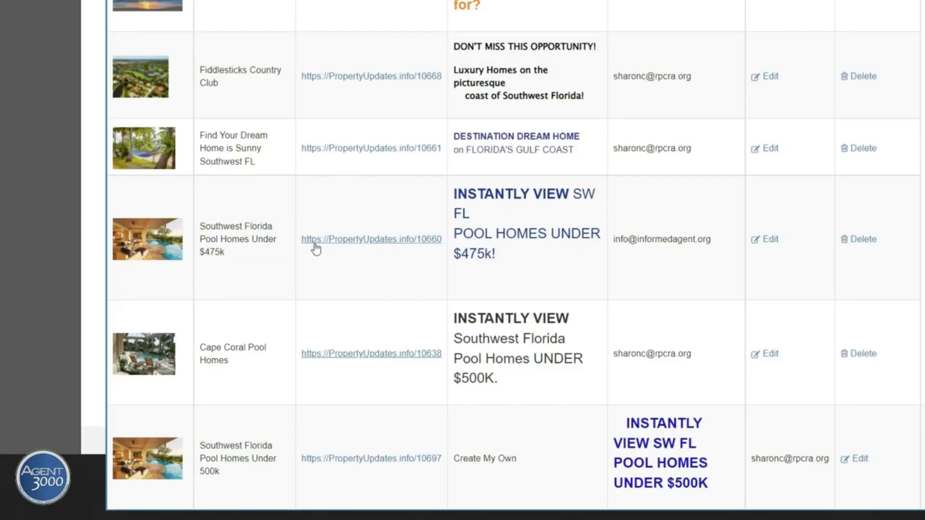
Scroll back up to the Under 500k landing page's settings form
scroll(316, 248, up, 15)
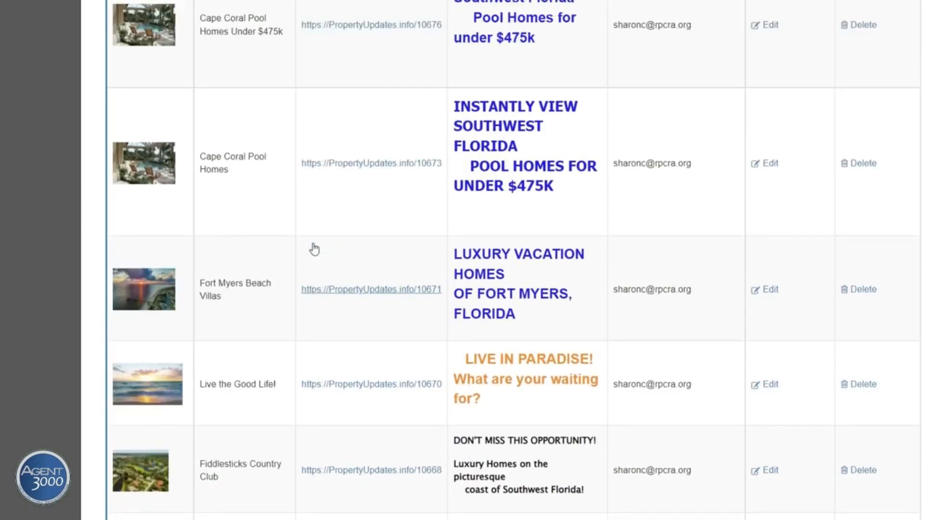
scroll(311, 241, up, 15)
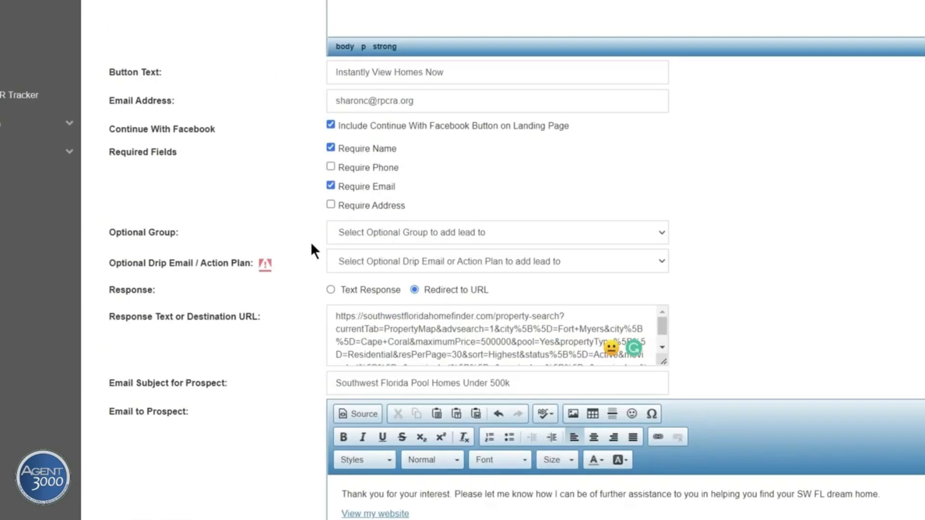
scroll(310, 247, up, 4)
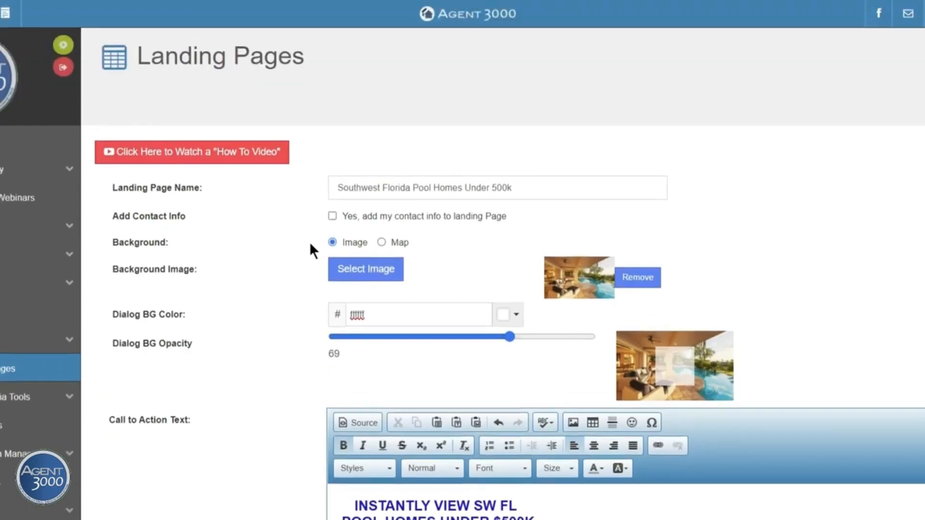